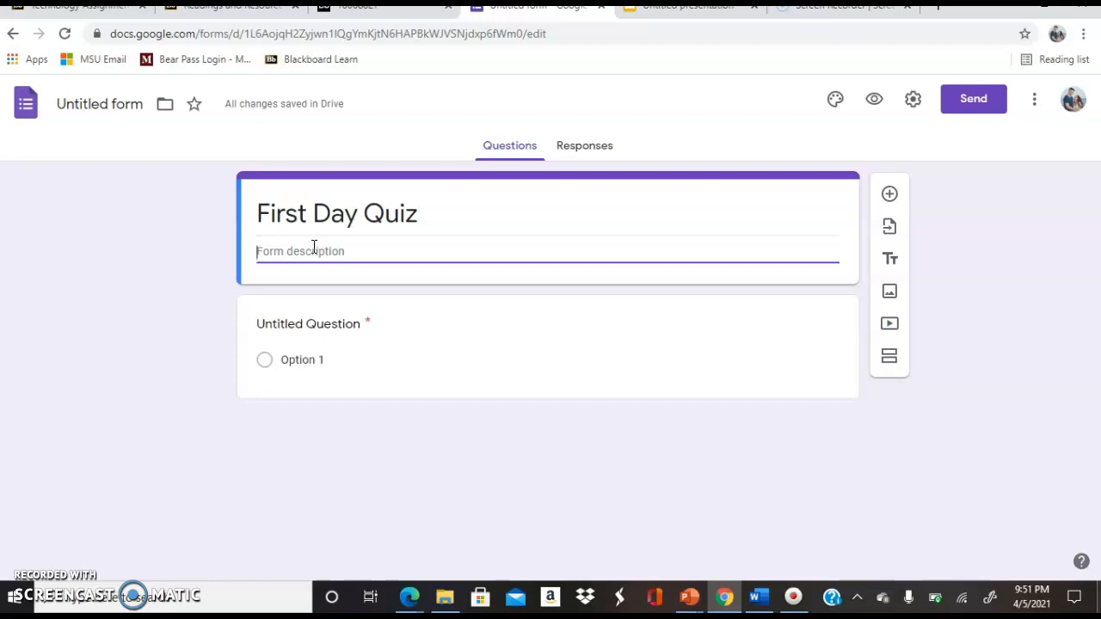
Enter the form description "Quiz given on first day to students to help teacher learn about them."
{"action": "type", "text": "Quiz given on first day to students "}
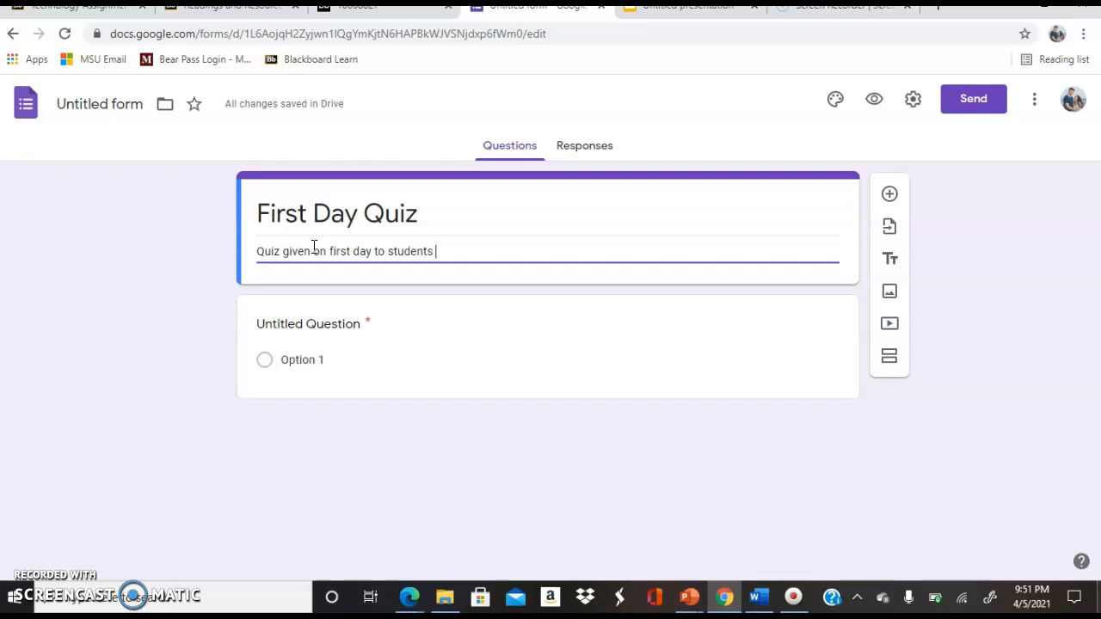
{"action": "type", "text": "to hel"}
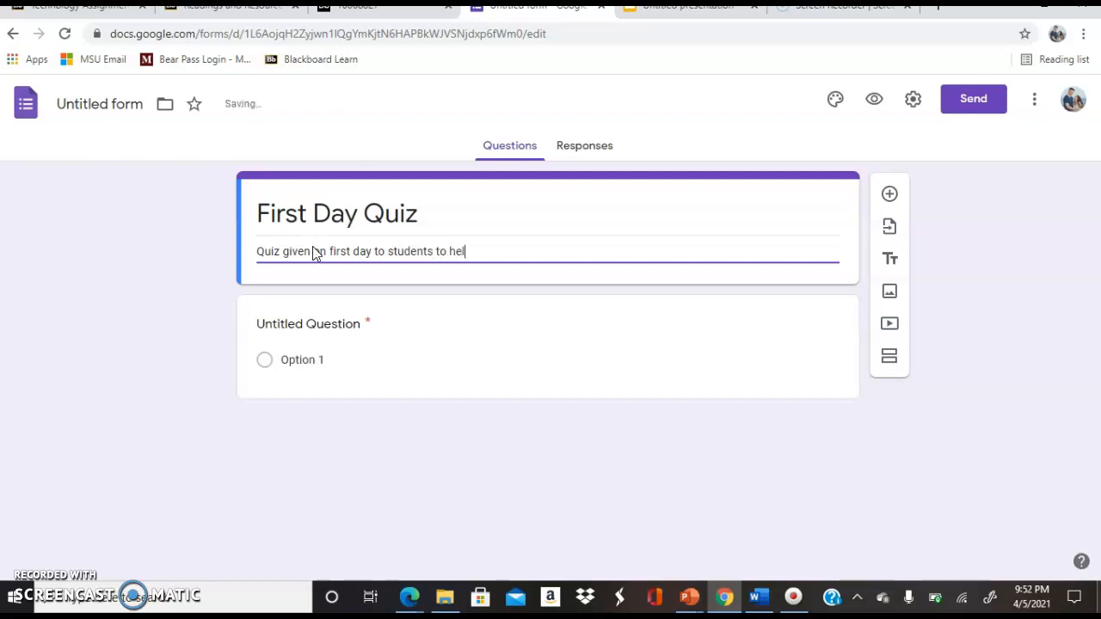
{"action": "type", "text": "p teacher learn about them."}
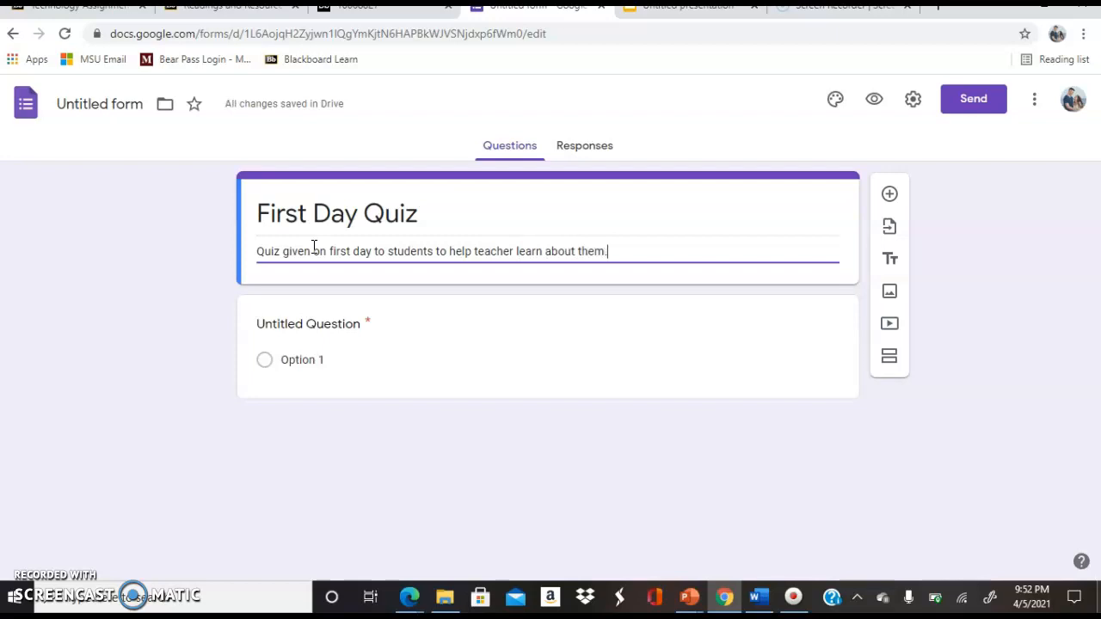
Change the untitled question's type to Linear scale
{"action": "left_click", "coordinate": [315, 336]}
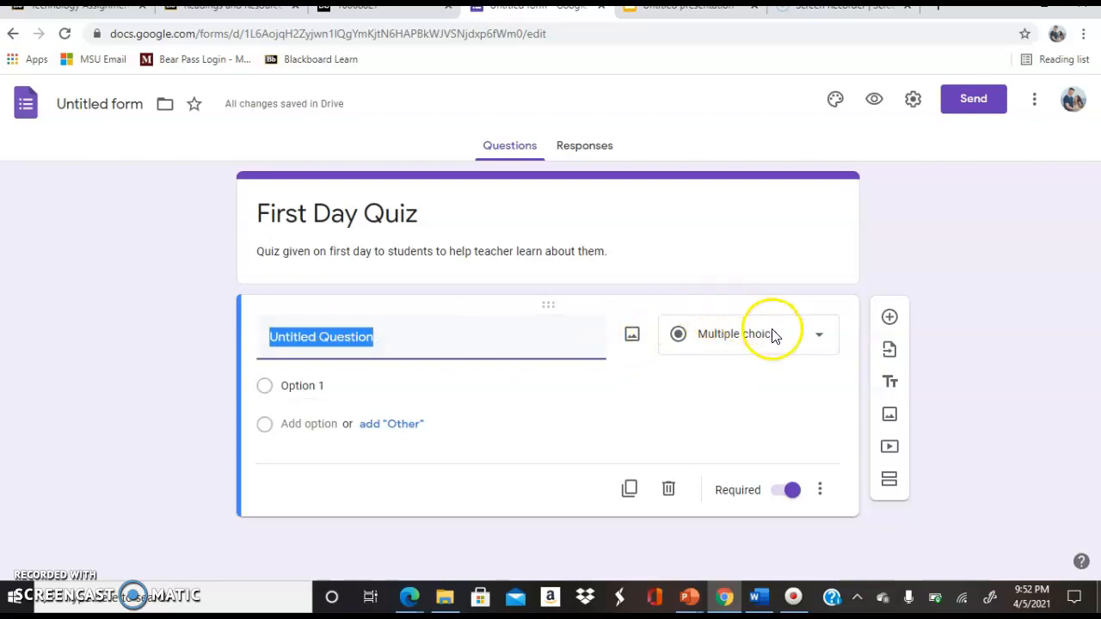
{"action": "left_click", "coordinate": [802, 337]}
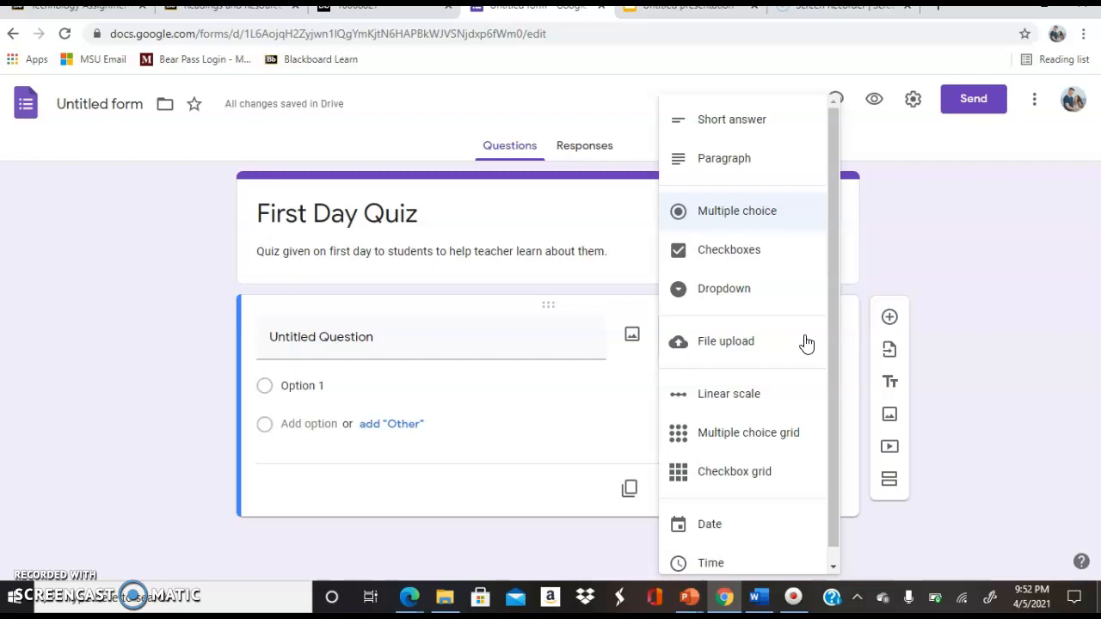
{"action": "left_click", "coordinate": [710, 397]}
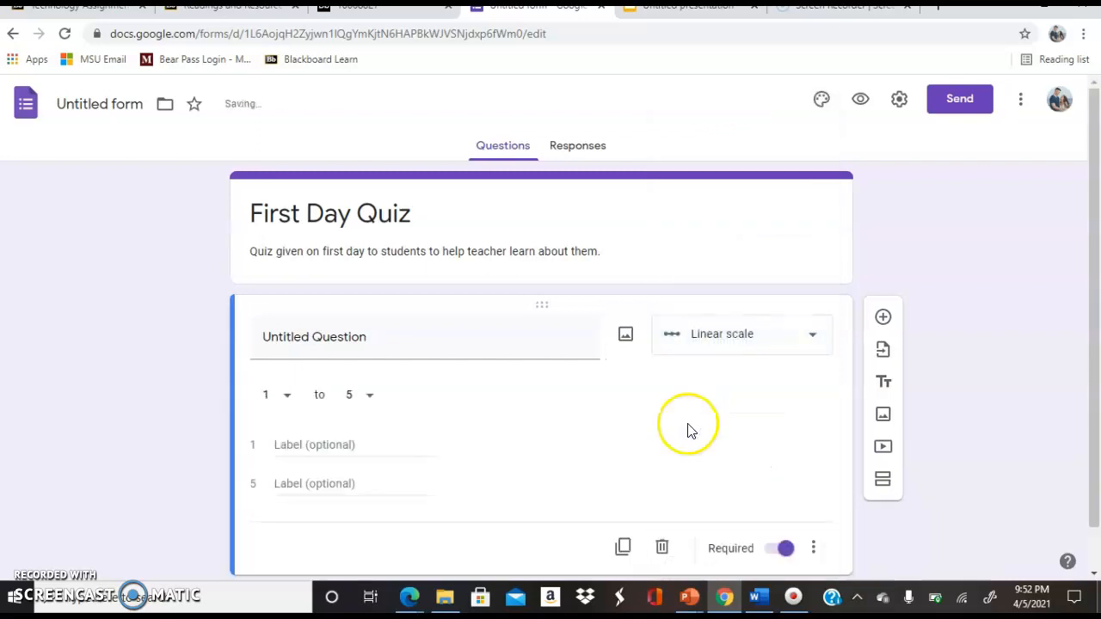
Replace the linear scale question's text with "How do you feel about math?"
{"action": "left_click", "coordinate": [396, 341]}
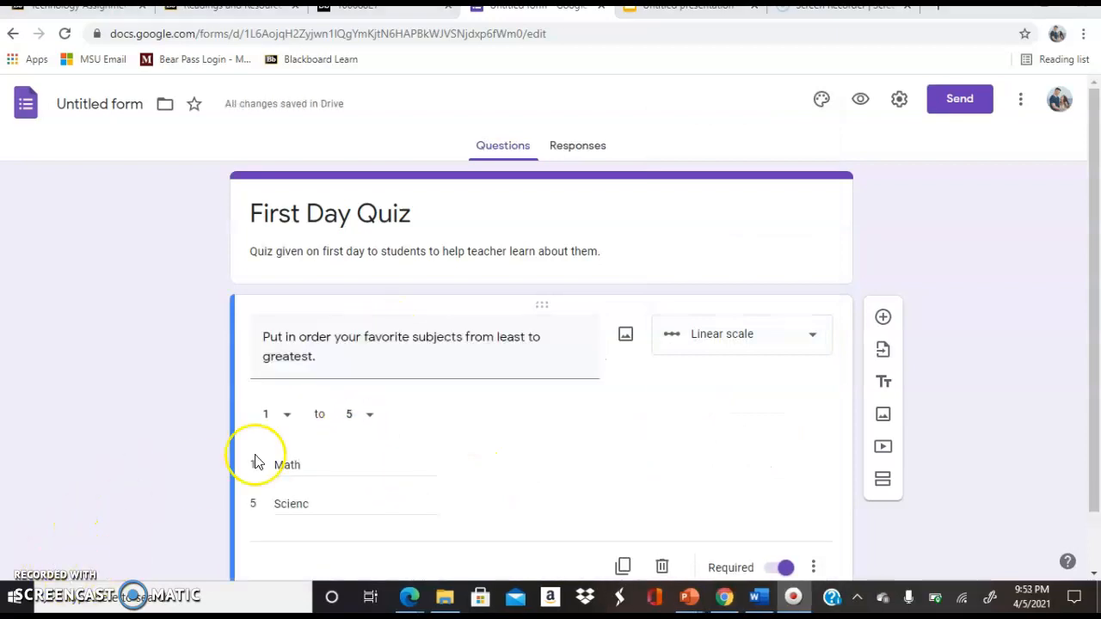
{"action": "left_click", "coordinate": [359, 393]}
{"action": "triple_click", "coordinate": [333, 356]}
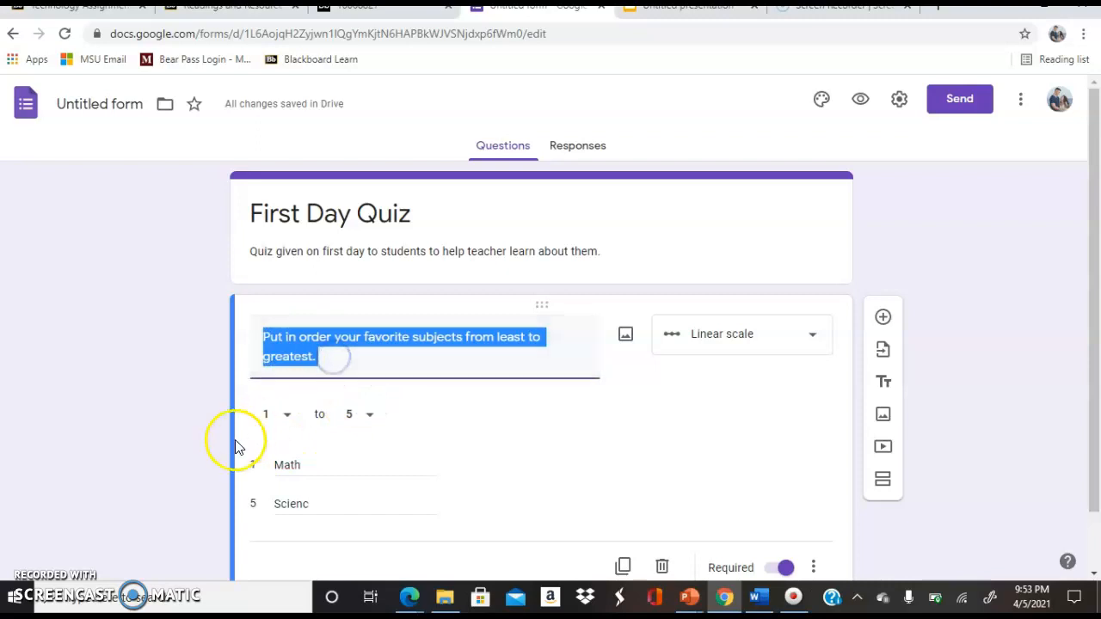
{"action": "left_click", "coordinate": [52, 561]}
{"action": "left_click", "coordinate": [344, 336]}
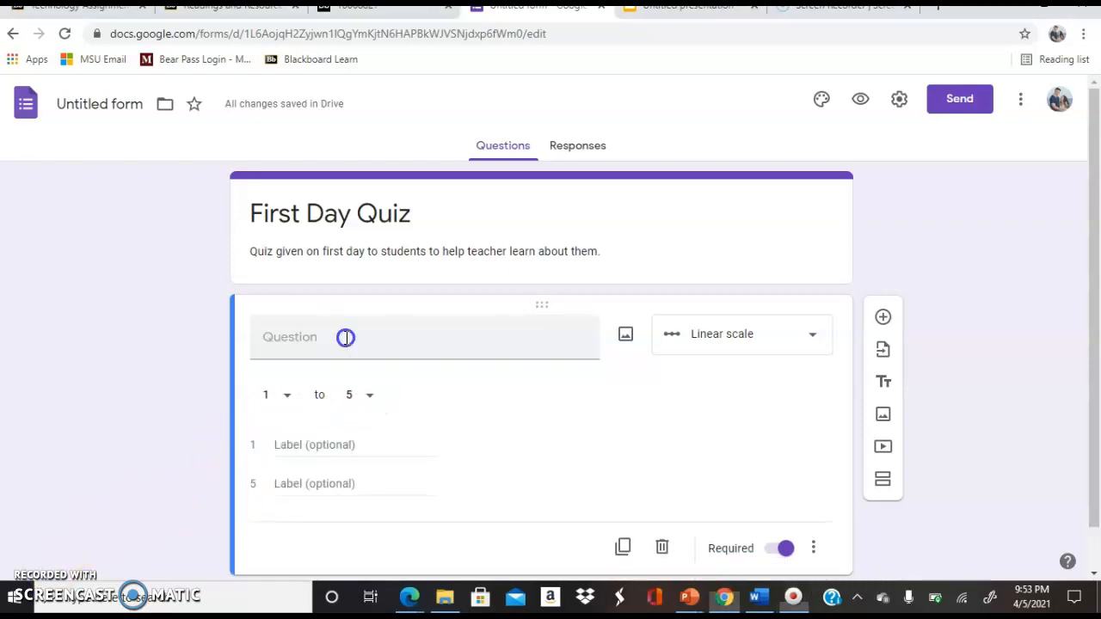
{"action": "type", "text": "How "}
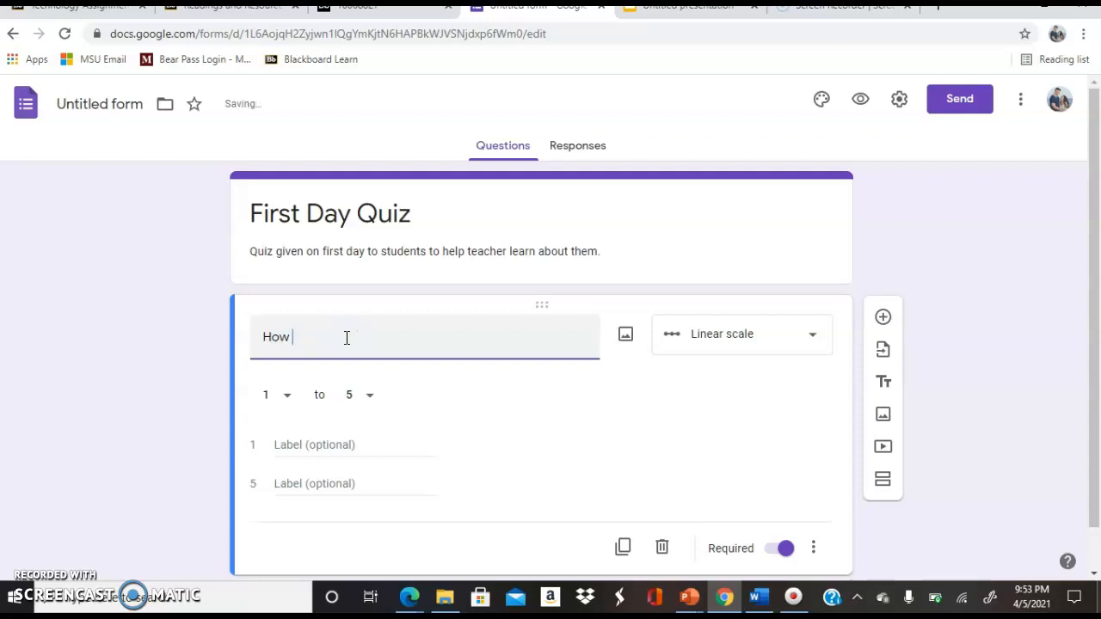
{"action": "type", "text": "do you f"}
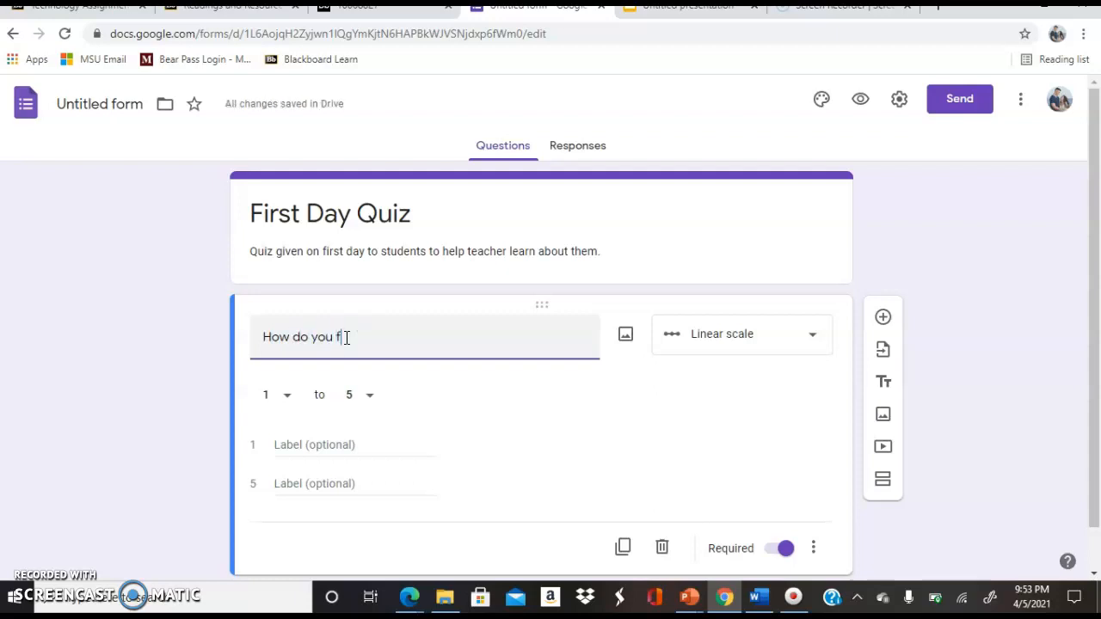
{"action": "type", "text": "eel about math?"}
Label the math scale's 1 end "I love it!" and its 5 end "I don't like it!"
{"action": "left_click", "coordinate": [310, 444]}
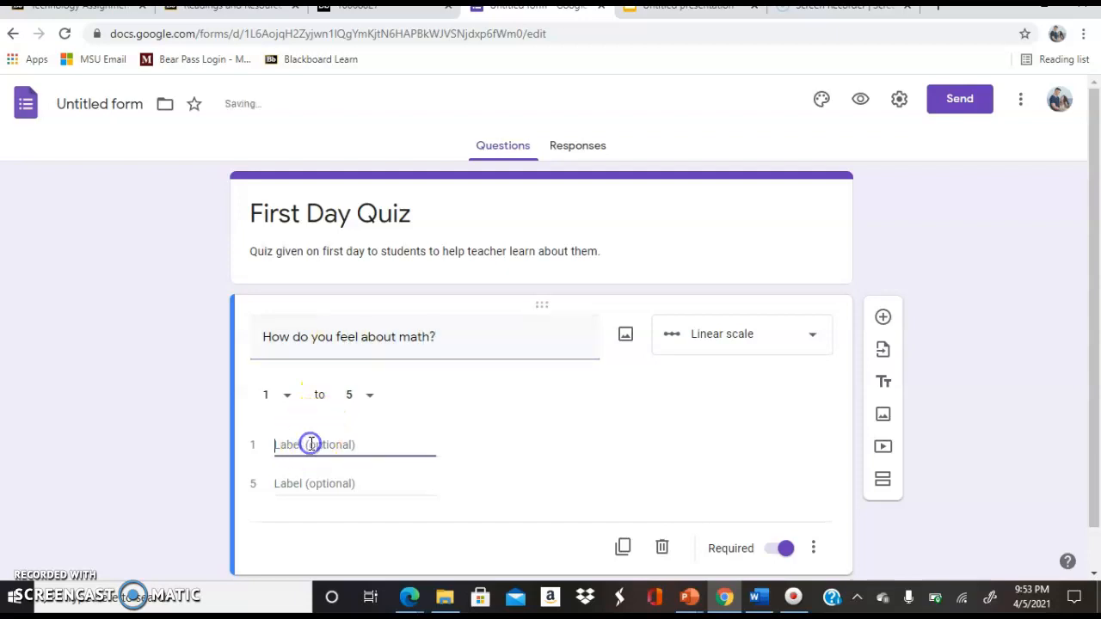
{"action": "type", "text": "I love it"}
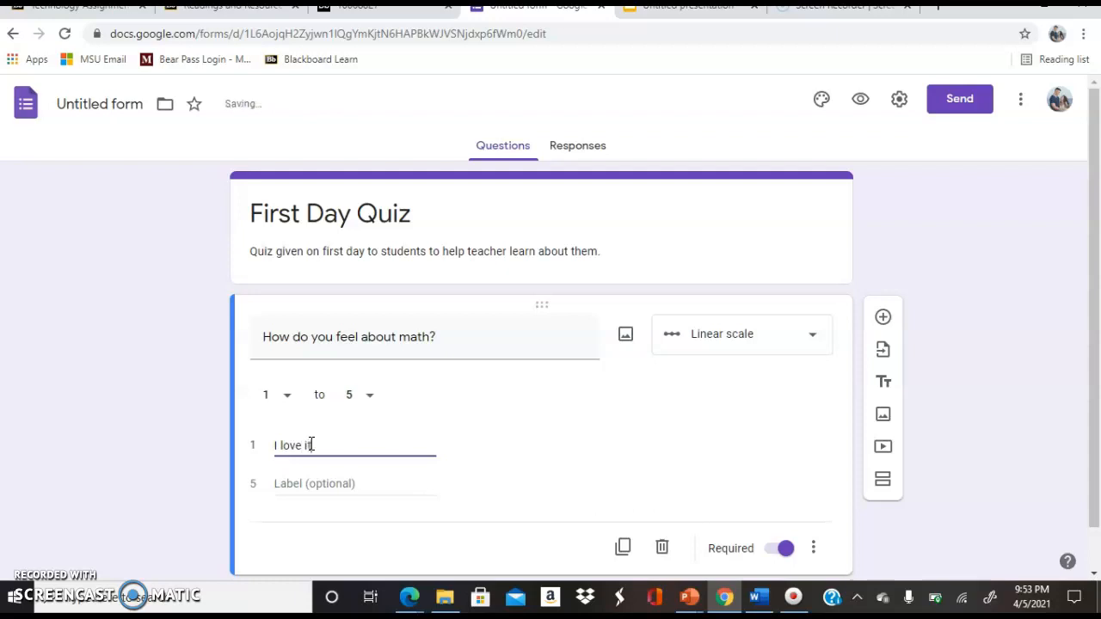
{"action": "key", "text": "Tab"}
{"action": "left_click", "coordinate": [307, 505]}
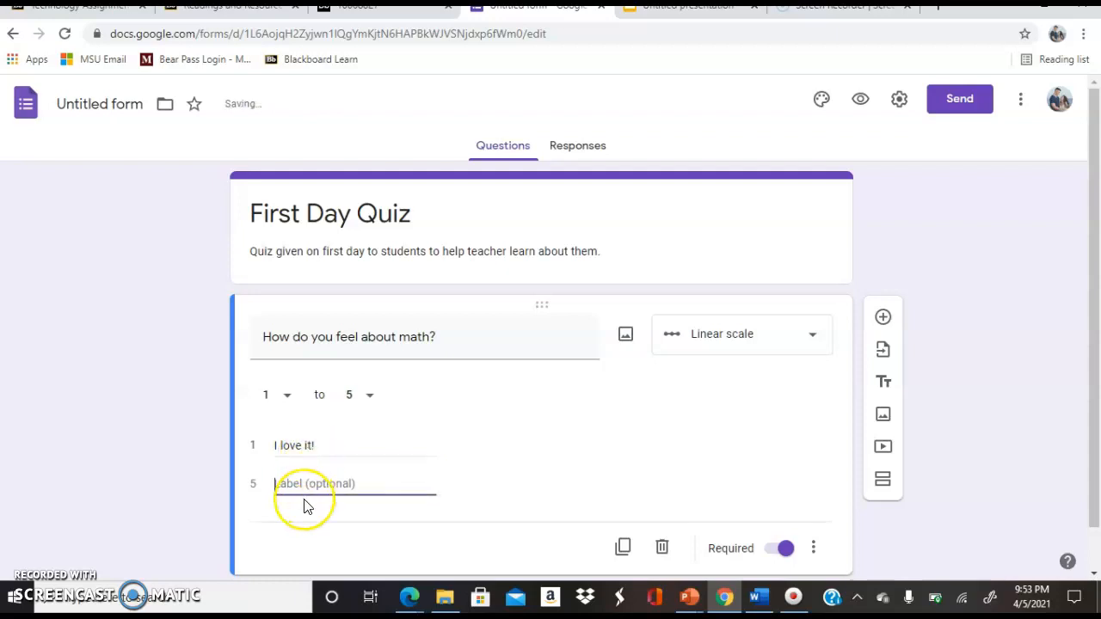
{"action": "type", "text": "I"}
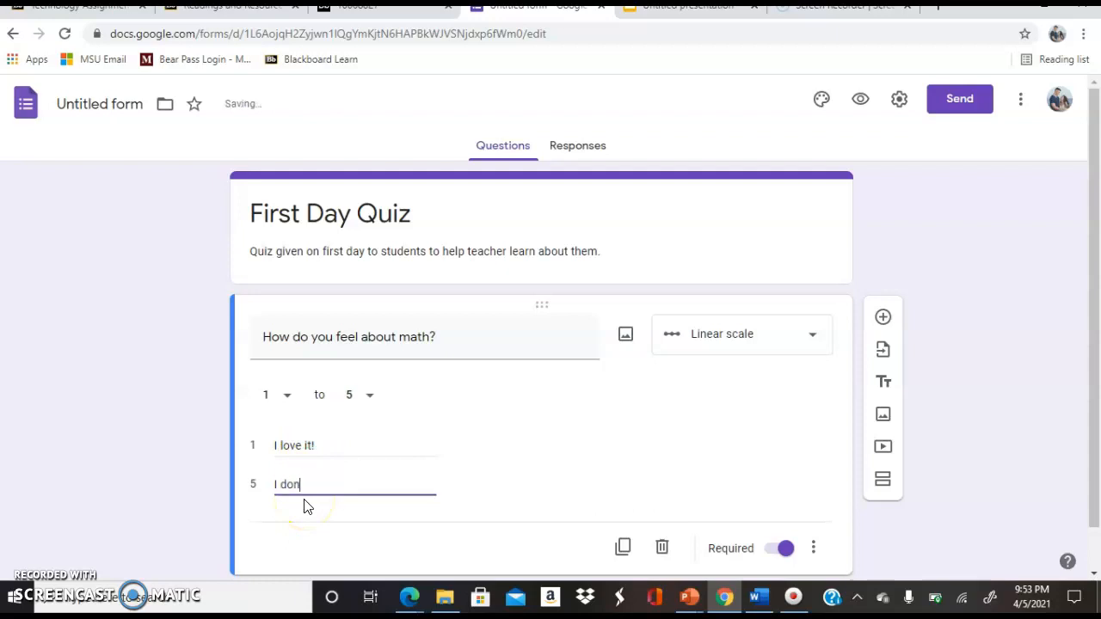
{"action": "type", "text": " don't like it!"}
{"action": "left_click", "coordinate": [77, 482]}
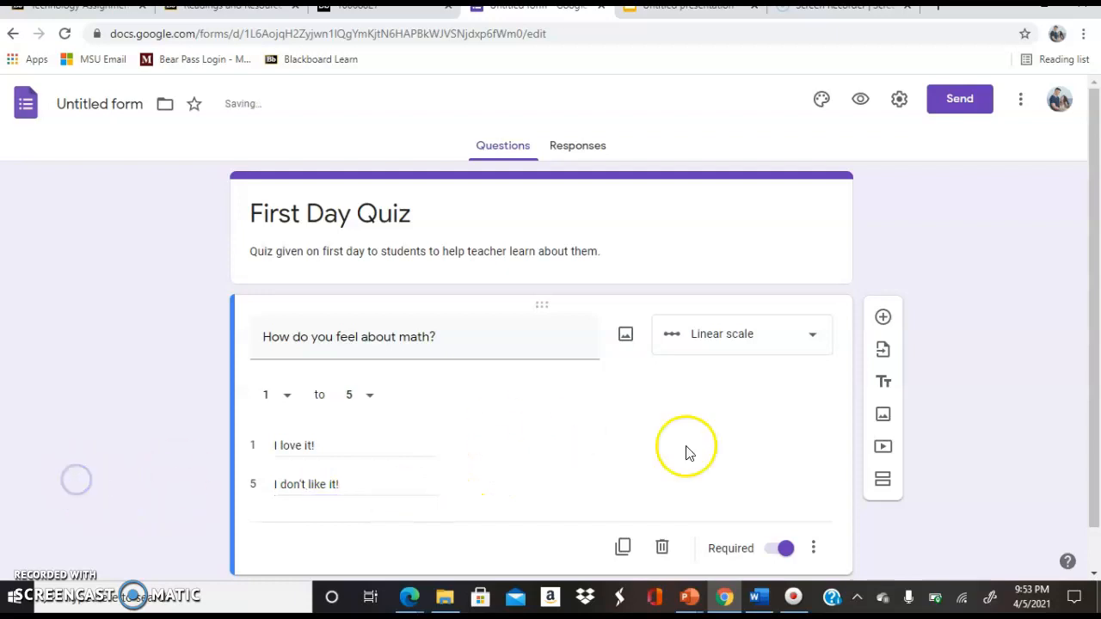
Add a second question below the math question and set its type to Checkboxes
{"action": "scroll", "coordinate": [1049, 387], "scroll_direction": "down", "scroll_amount": 2}
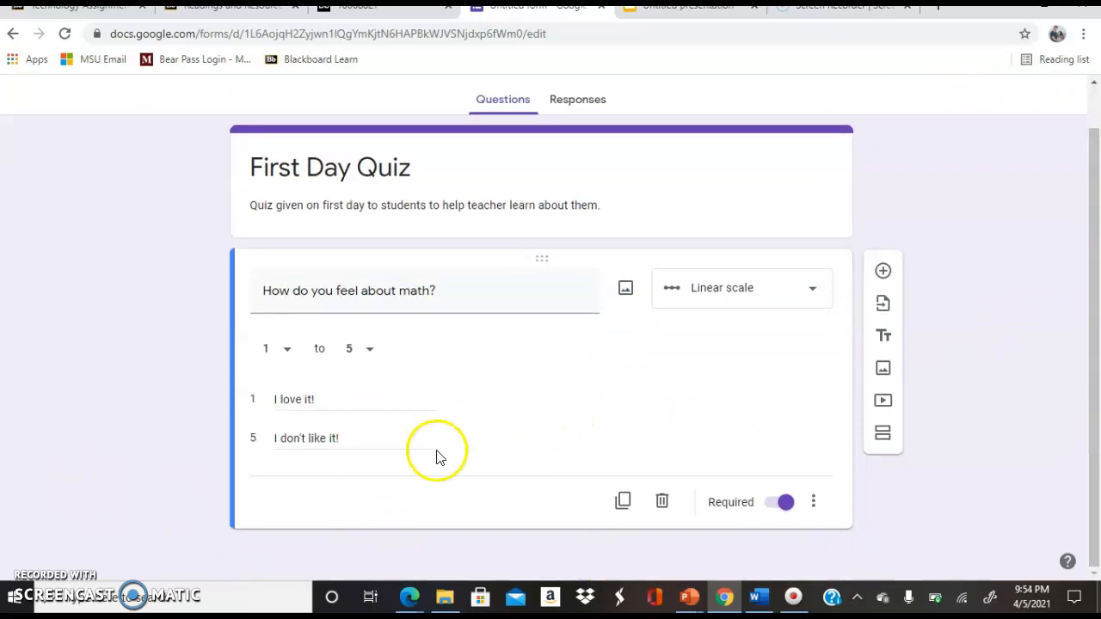
{"action": "left_click", "coordinate": [884, 273]}
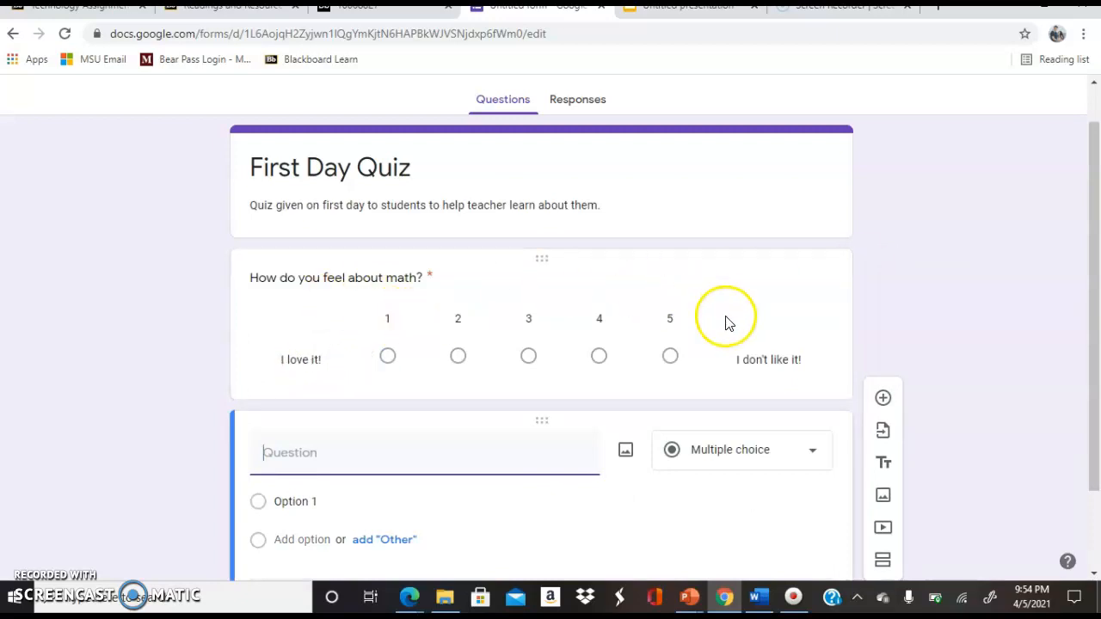
{"action": "left_click_drag", "start_coordinate": [1094, 306], "coordinate": [1094, 383]}
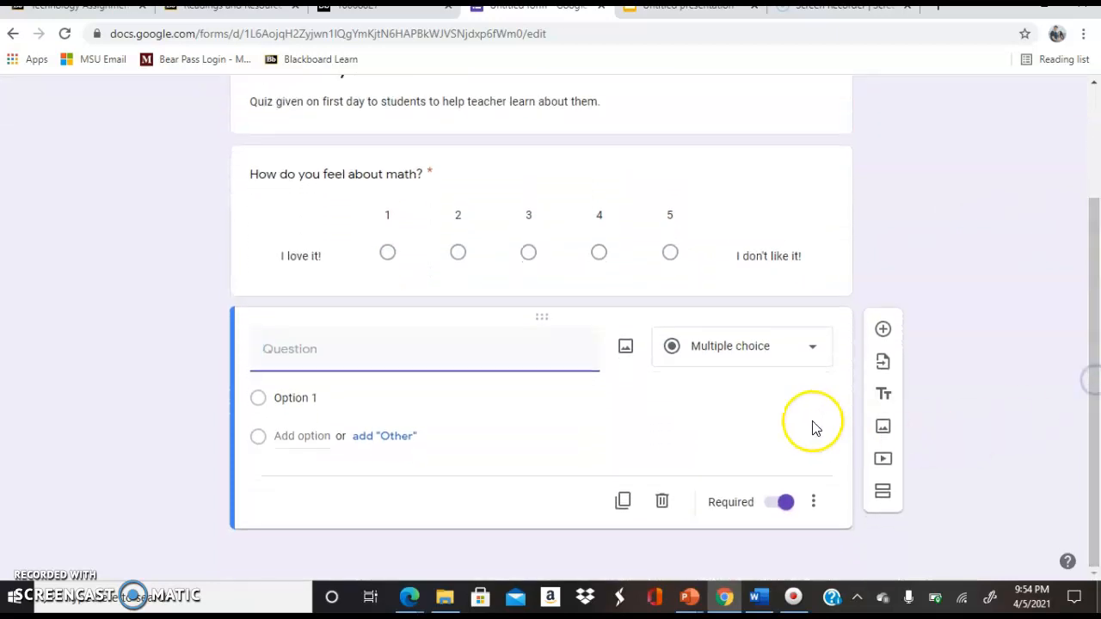
{"action": "left_click", "coordinate": [805, 346]}
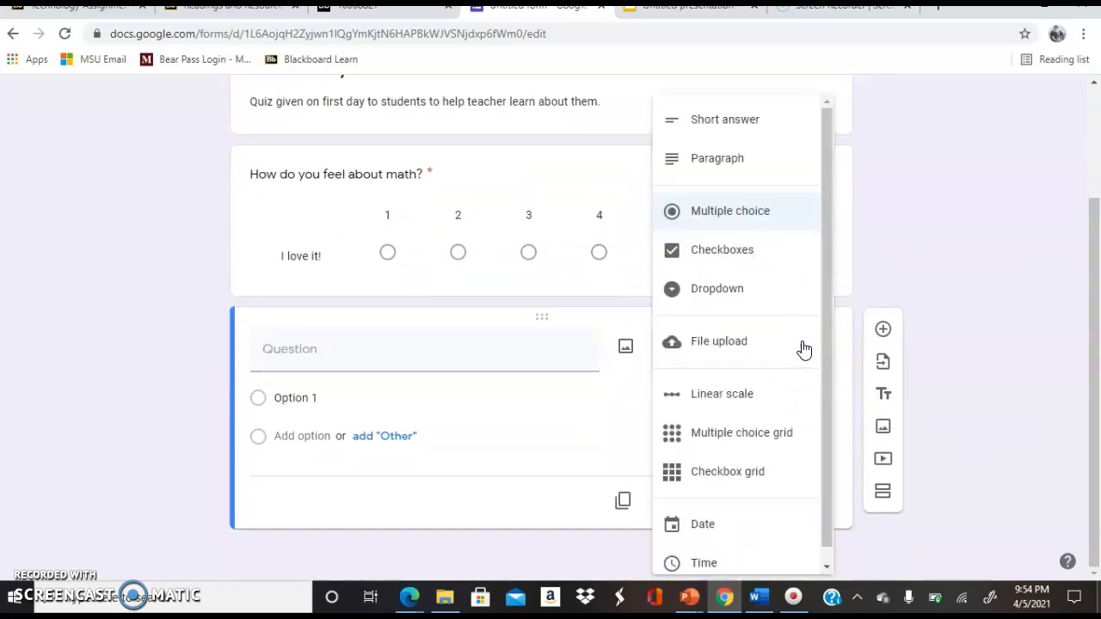
{"action": "left_click", "coordinate": [719, 254]}
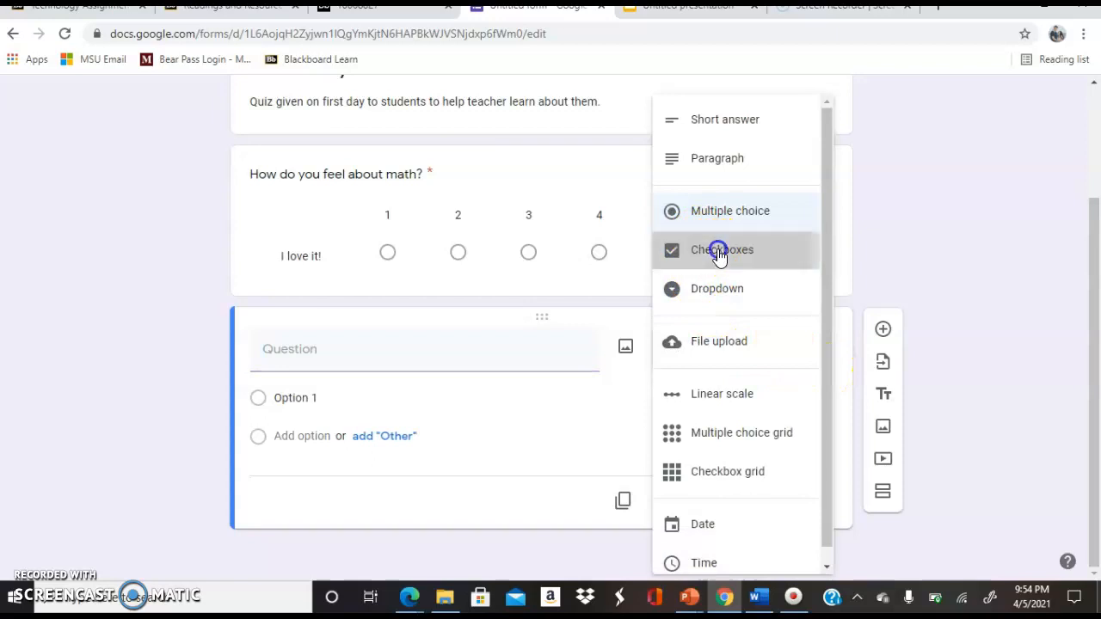
Enter "What type of dessert is your favorite?" as the checkbox question's text
{"action": "left_click", "coordinate": [358, 353]}
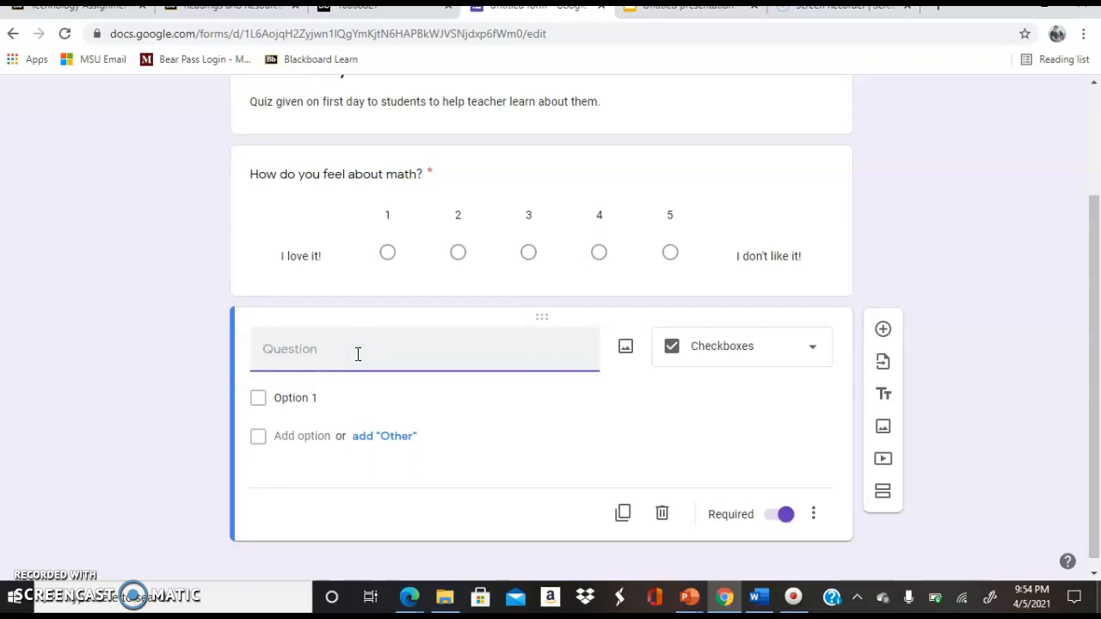
{"action": "type", "text": "What type of dessert if your fa"}
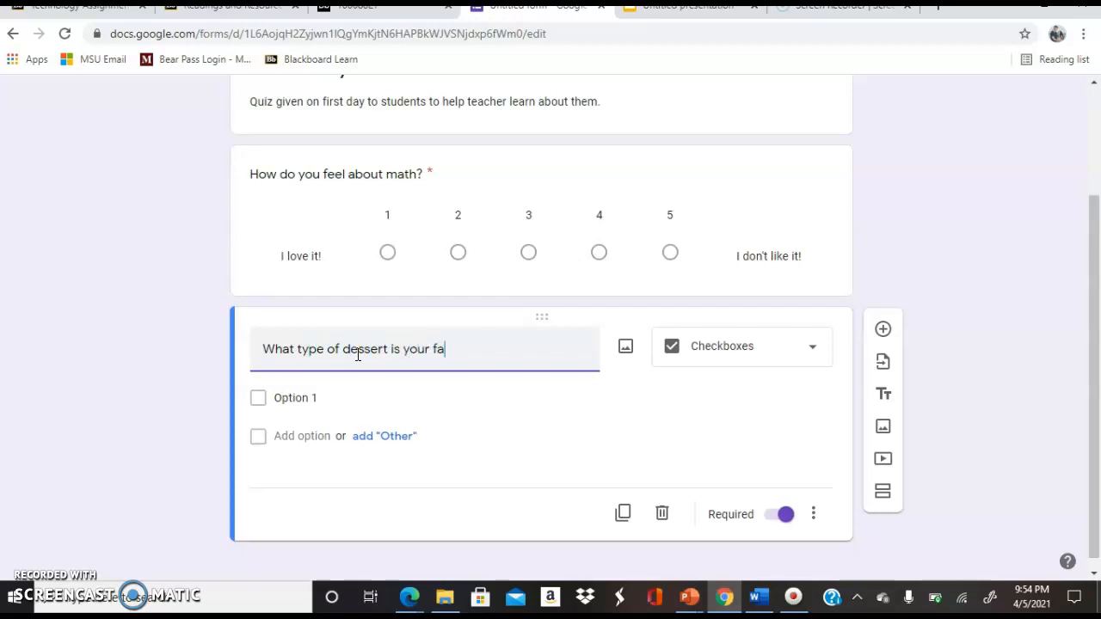
{"action": "type", "text": "vorite?"}
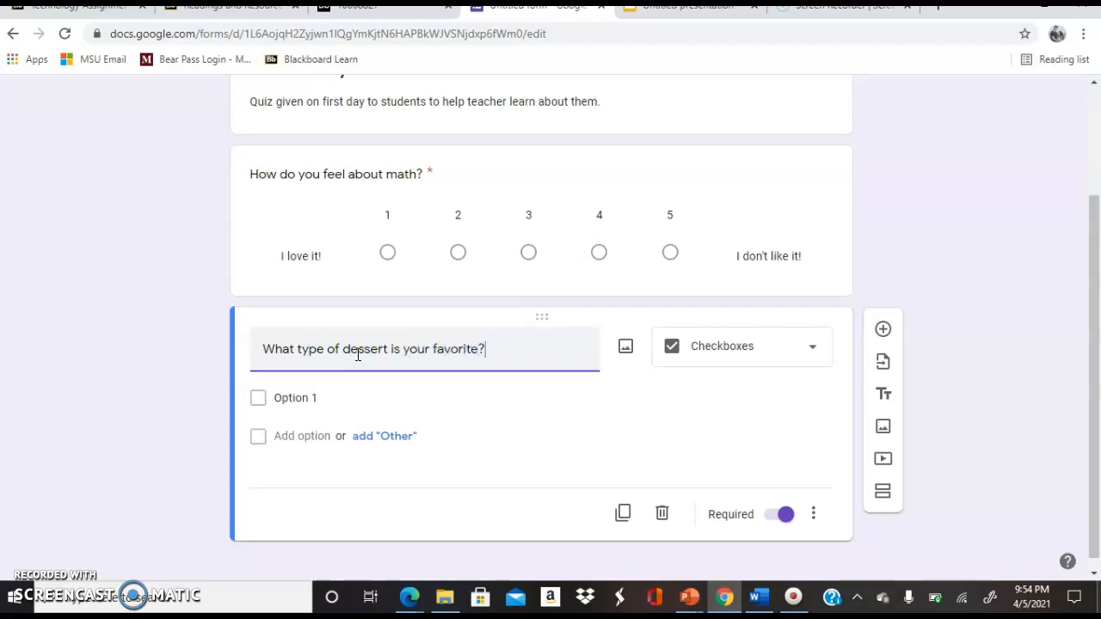
Set the dessert question's first two options to "Cake" and "Icecream"
{"action": "left_click", "coordinate": [301, 400]}
{"action": "type", "text": "Cake"}
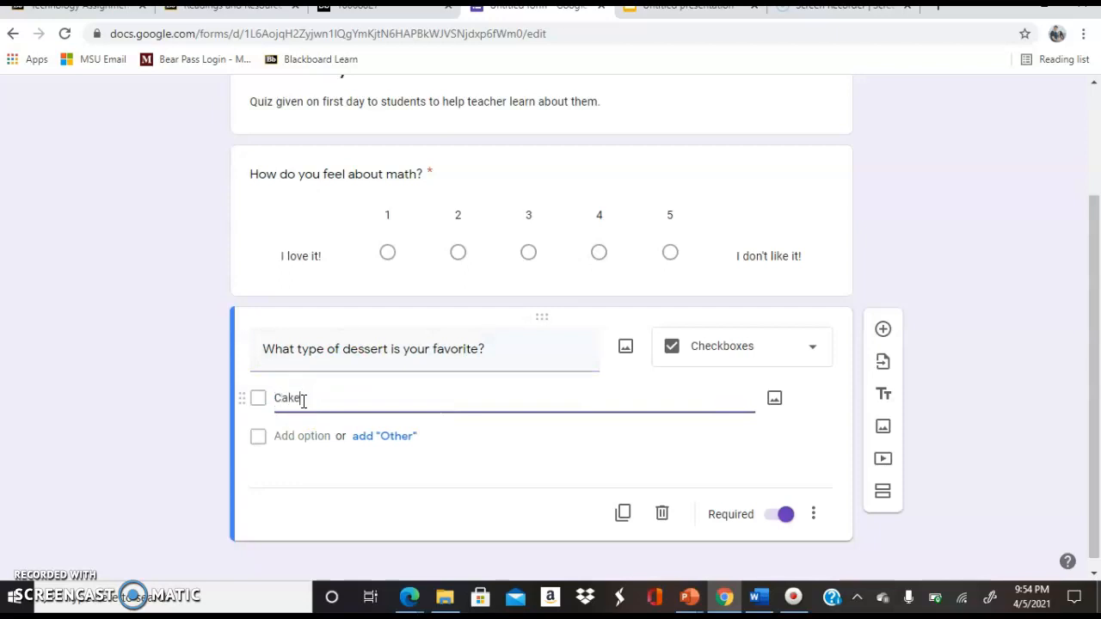
{"action": "left_click", "coordinate": [307, 430]}
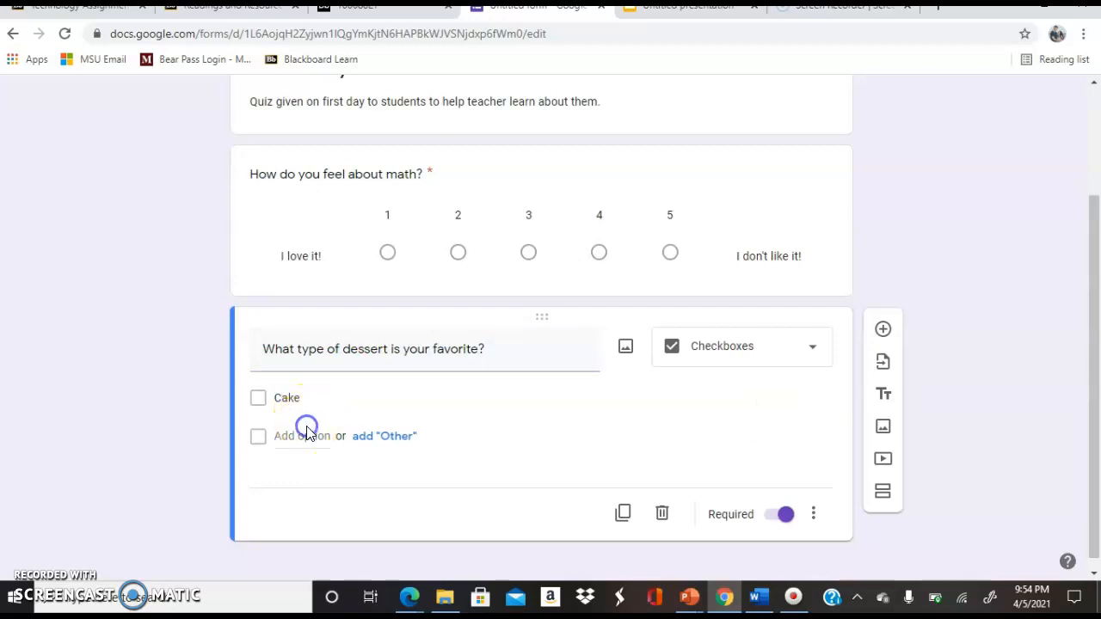
{"action": "left_click", "coordinate": [305, 436]}
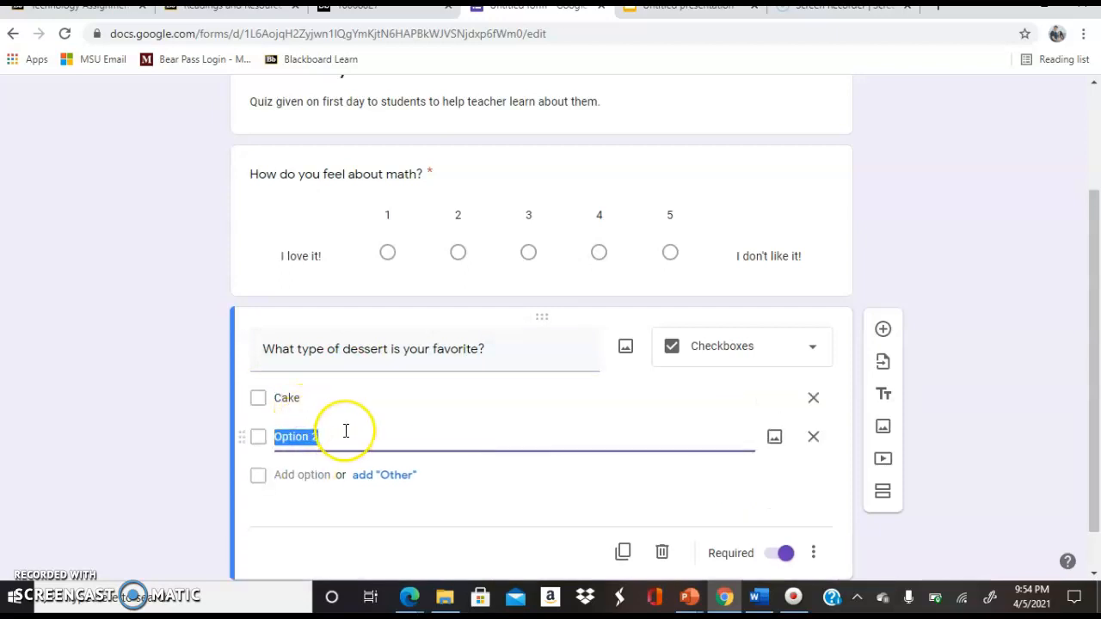
{"action": "type", "text": "Icecream"}
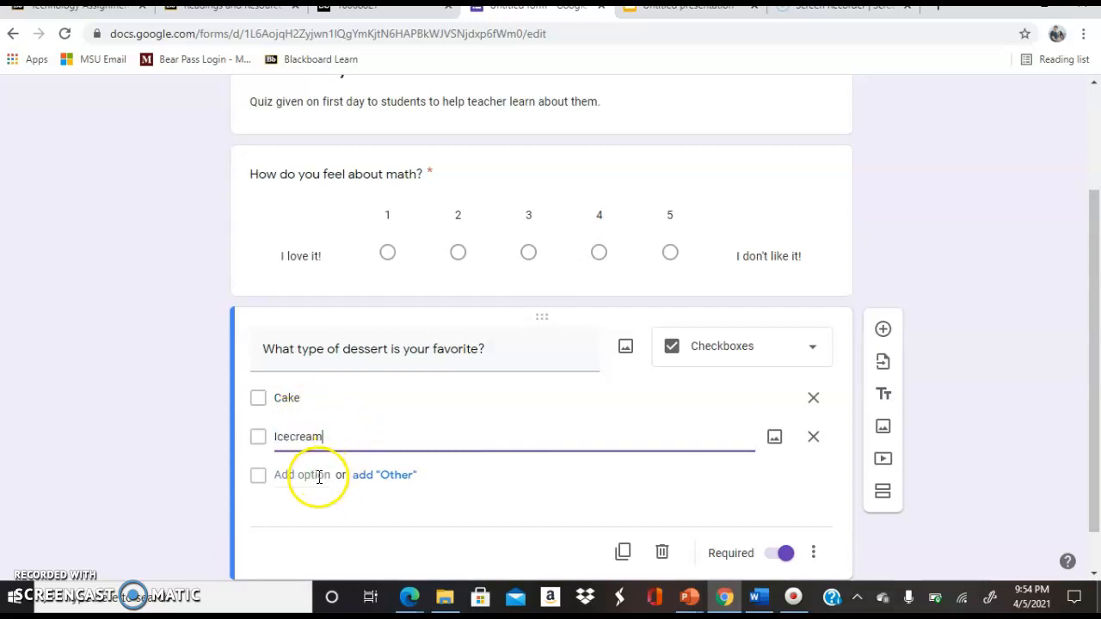
Add an "Other" choice to the dessert question and try to edit its text
{"action": "left_click", "coordinate": [363, 474]}
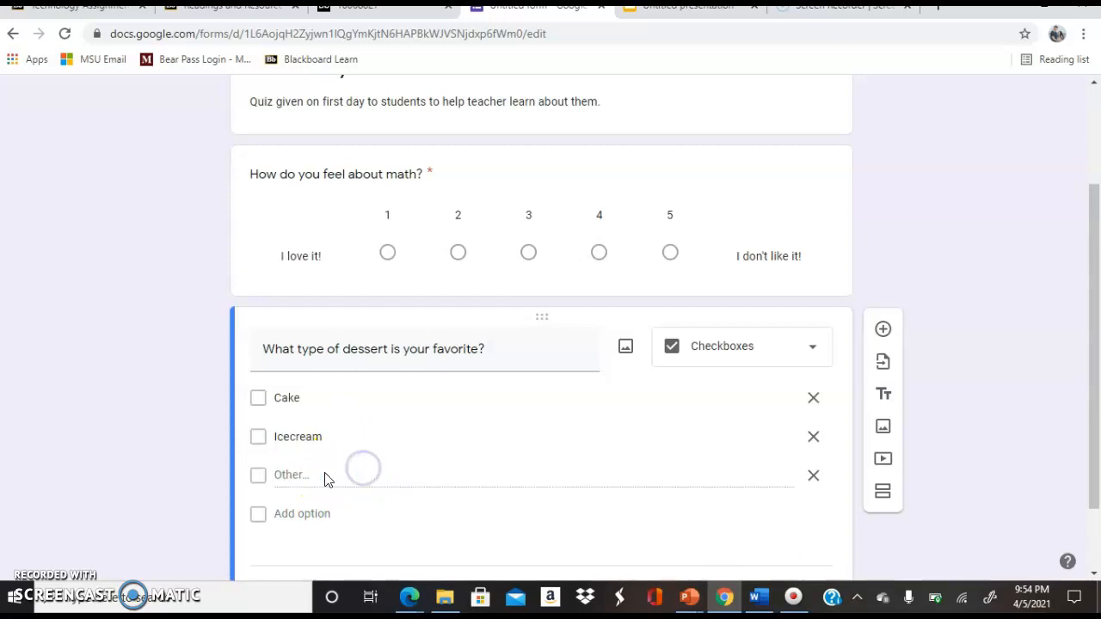
{"action": "left_click", "coordinate": [310, 474]}
{"action": "left_click", "coordinate": [304, 474]}
{"action": "left_click", "coordinate": [304, 473]}
{"action": "left_click", "coordinate": [288, 474]}
{"action": "left_click", "coordinate": [292, 475]}
Add the options "Brownies" and "Pie" to the dessert question
{"action": "left_click", "coordinate": [300, 515]}
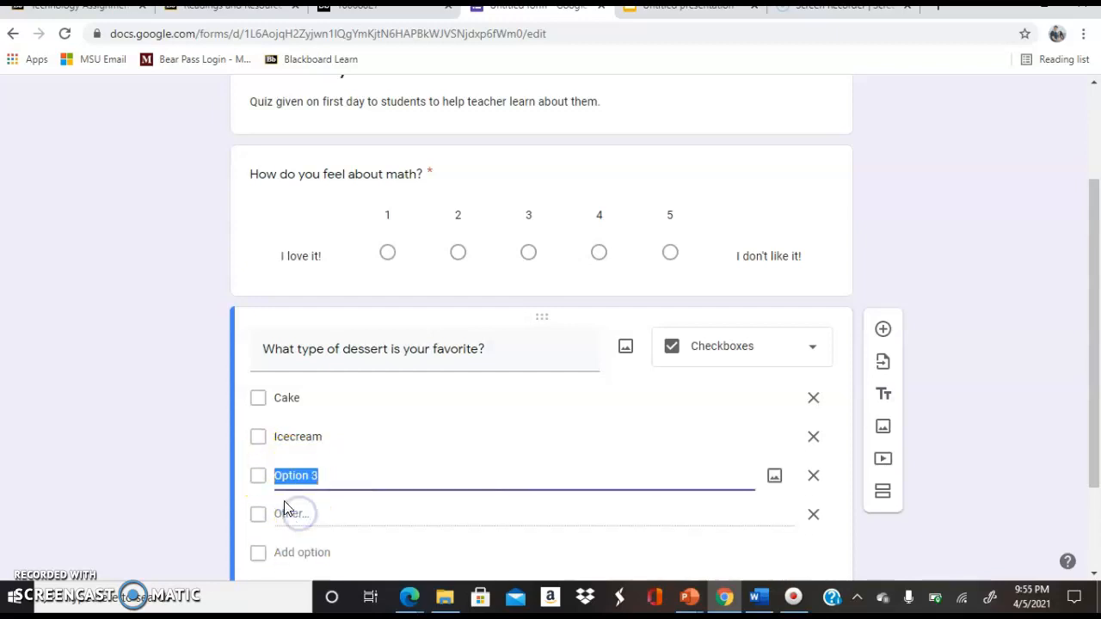
{"action": "type", "text": "Brownies"}
{"action": "left_click", "coordinate": [290, 552]}
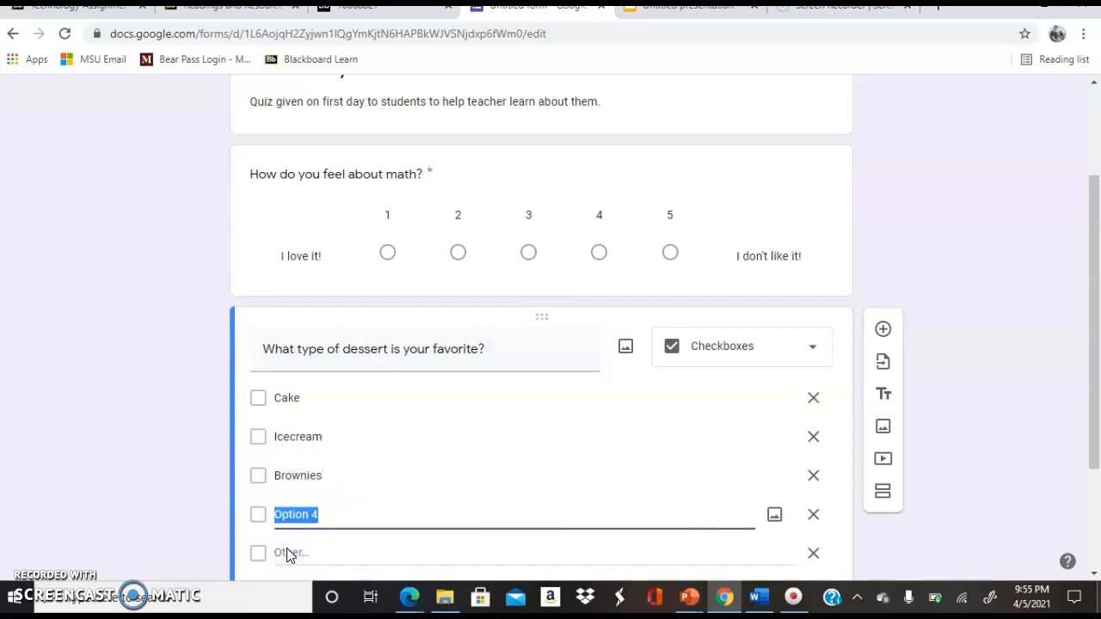
{"action": "type", "text": "Pie"}
{"action": "left_click", "coordinate": [315, 559]}
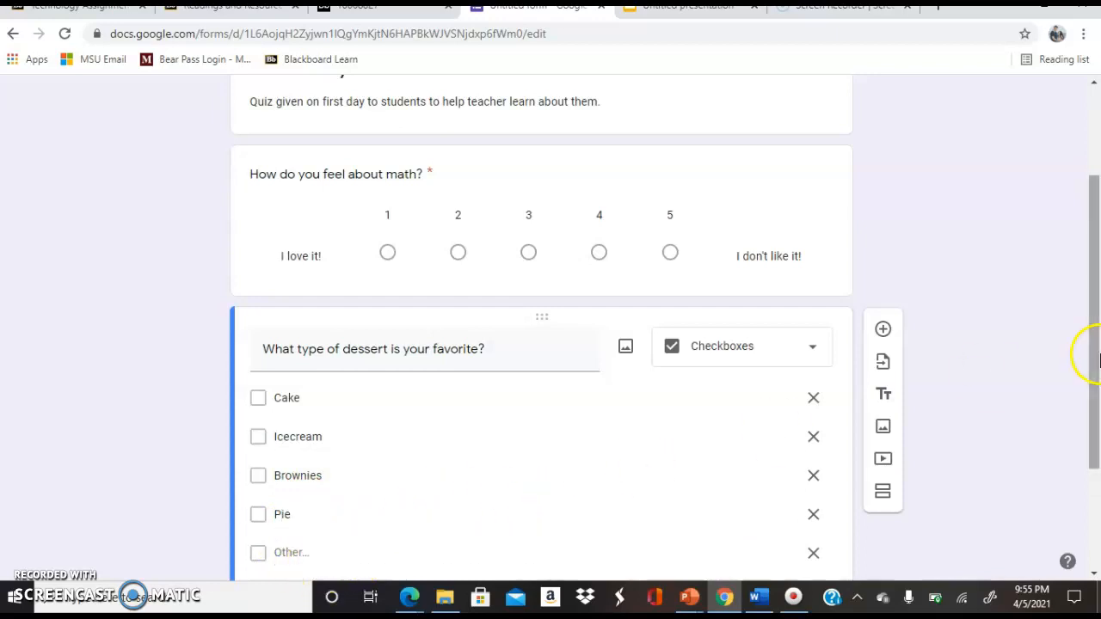
Add a new question below the dessert question and set its type to Short answer
{"action": "left_click_drag", "start_coordinate": [1095, 349], "coordinate": [1097, 518]}
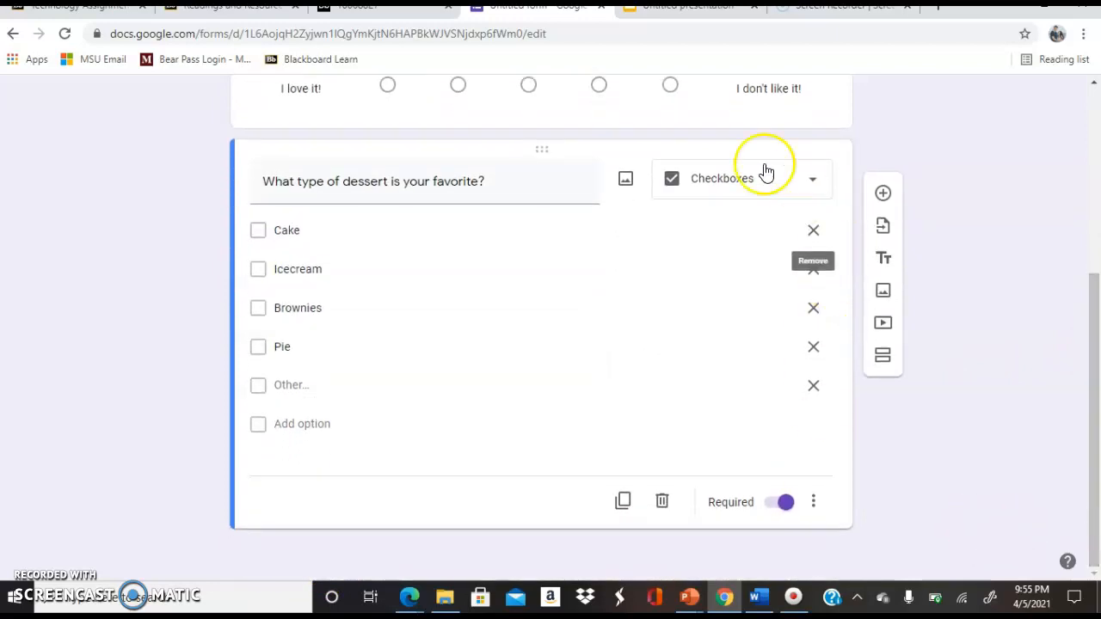
{"action": "left_click", "coordinate": [885, 194]}
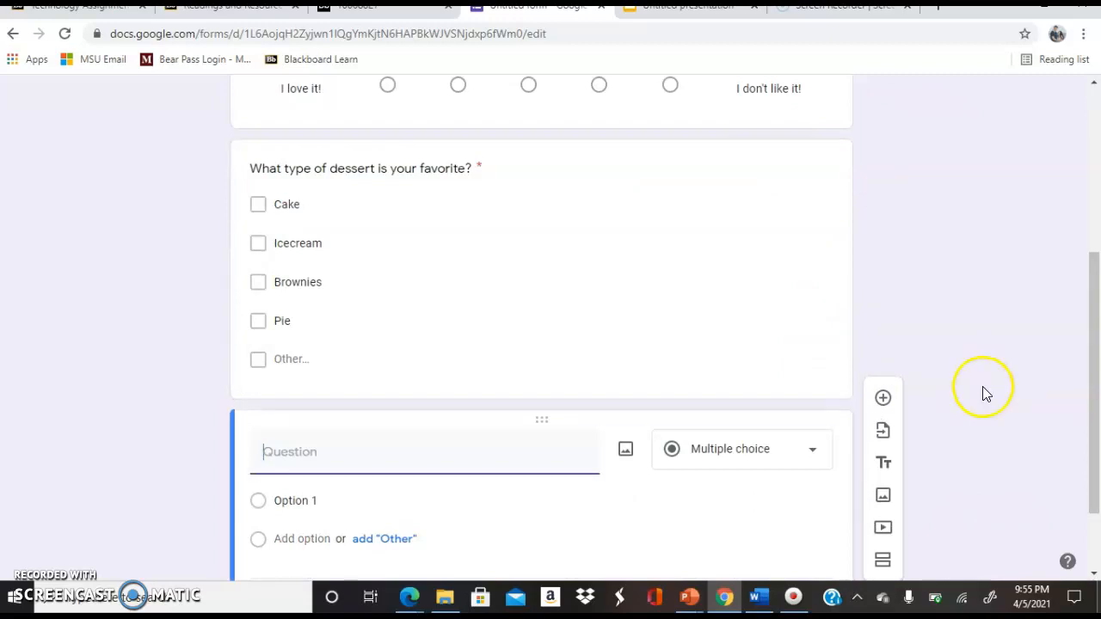
{"action": "left_click", "coordinate": [256, 211]}
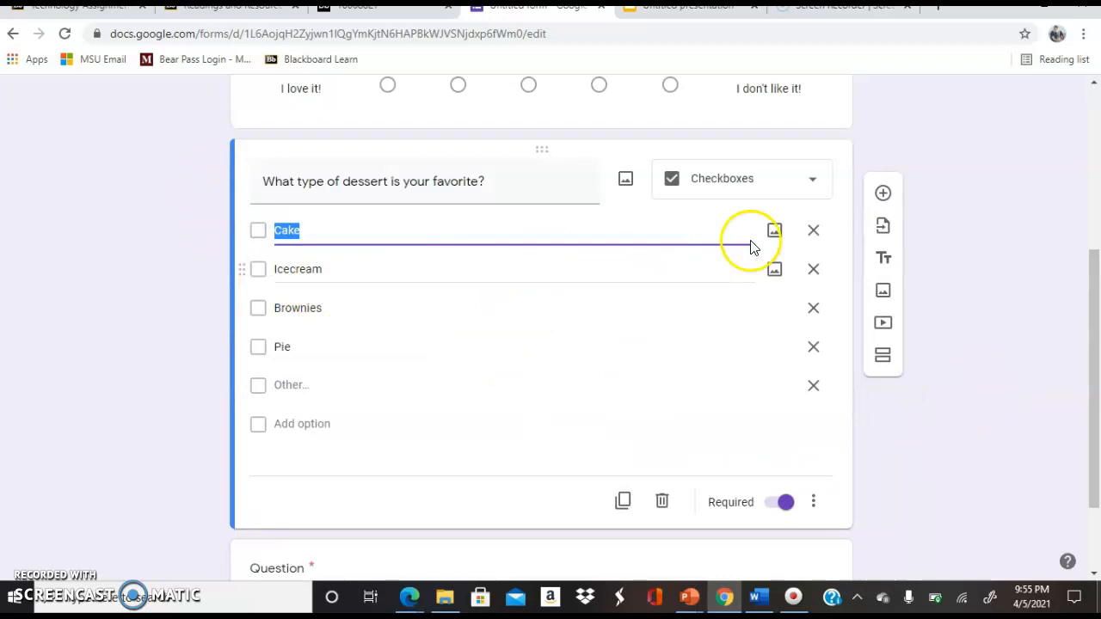
{"action": "left_click", "coordinate": [1016, 323]}
{"action": "left_click_drag", "start_coordinate": [1085, 307], "coordinate": [1096, 440]}
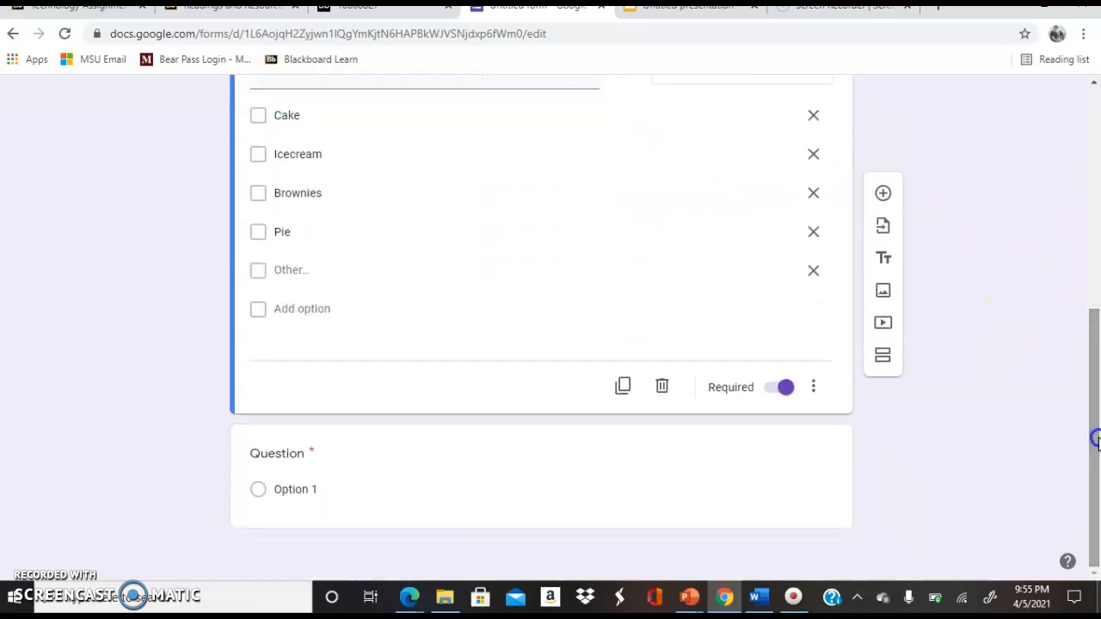
{"action": "left_click", "coordinate": [693, 440]}
{"action": "left_click", "coordinate": [779, 359]}
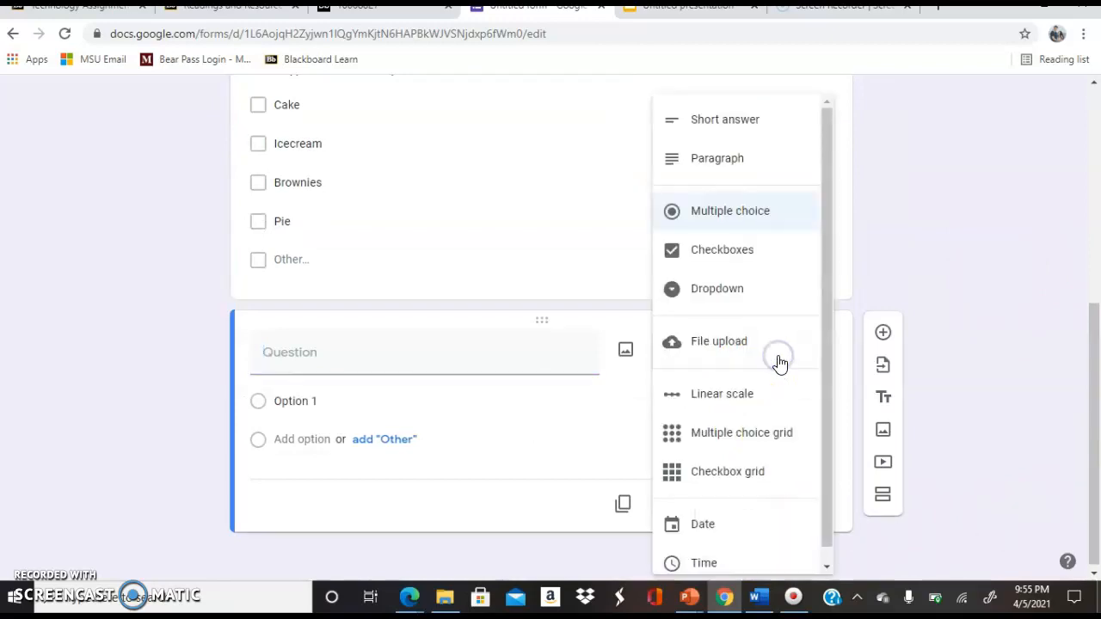
{"action": "left_click", "coordinate": [726, 123]}
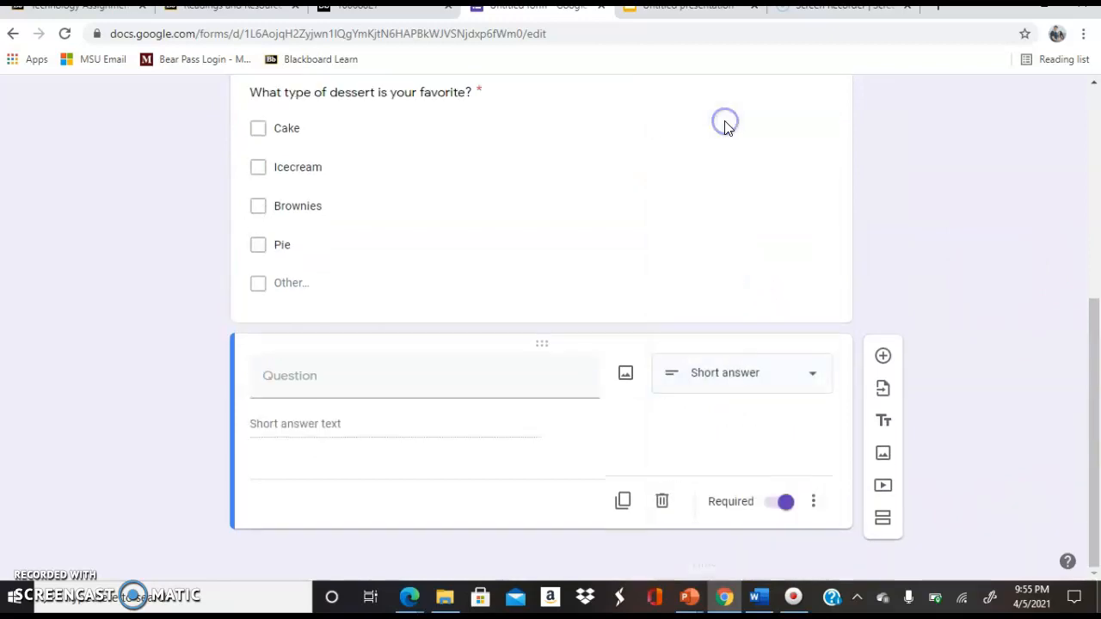
Enter "What is your favorite thing about school?" as the short-answer question's text
{"action": "left_click", "coordinate": [296, 375]}
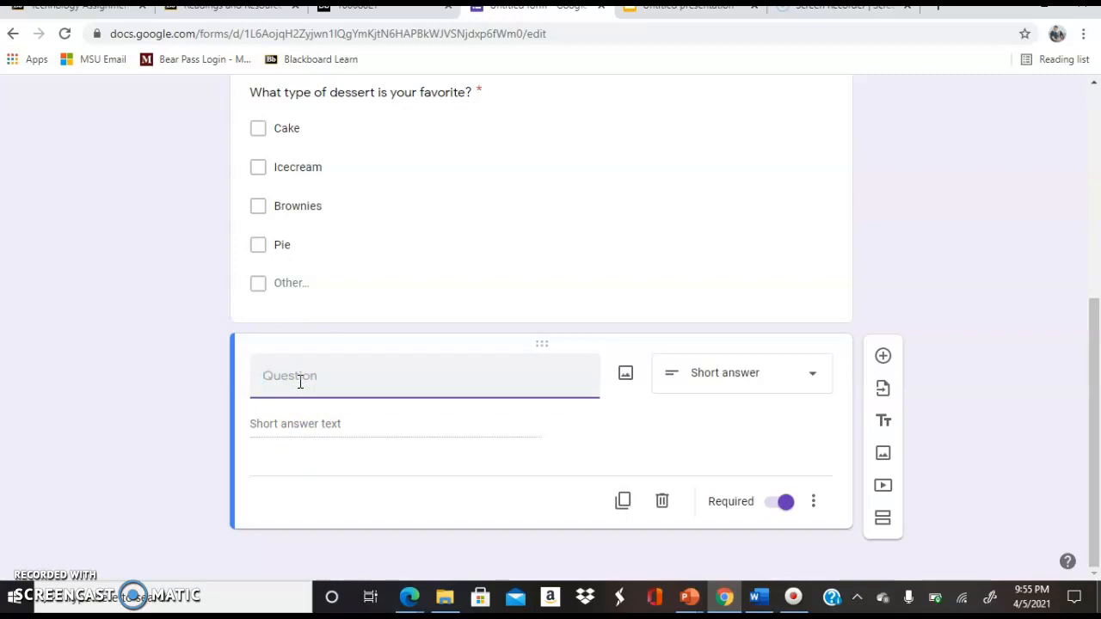
{"action": "type", "text": "What is your favorite thing about sch"}
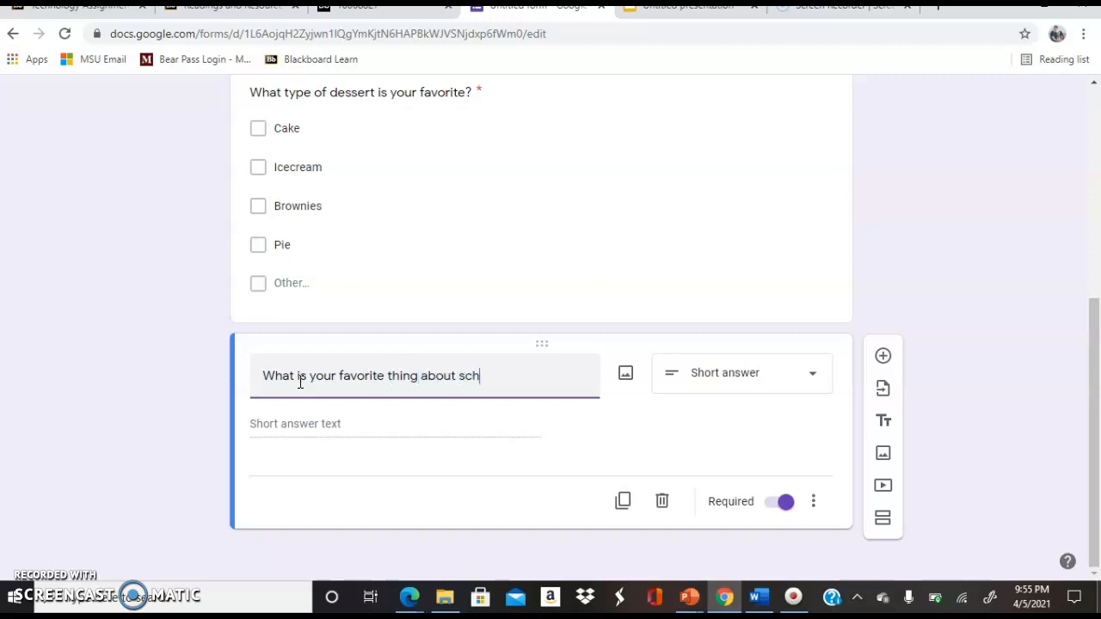
{"action": "type", "text": "ool?"}
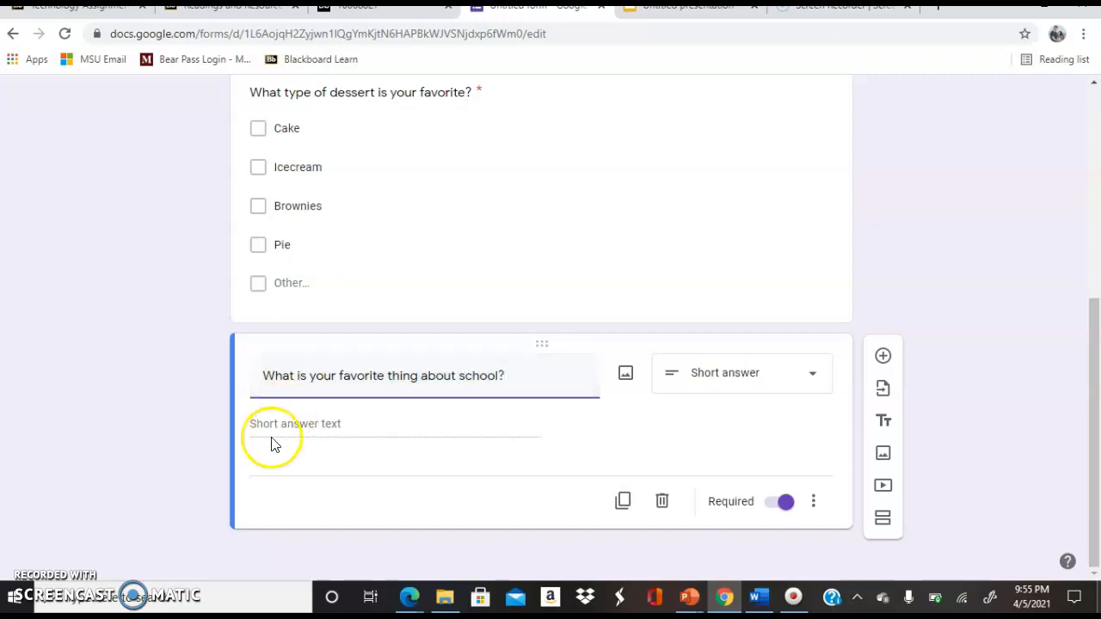
{"action": "left_click", "coordinate": [322, 455]}
{"action": "left_click", "coordinate": [306, 425]}
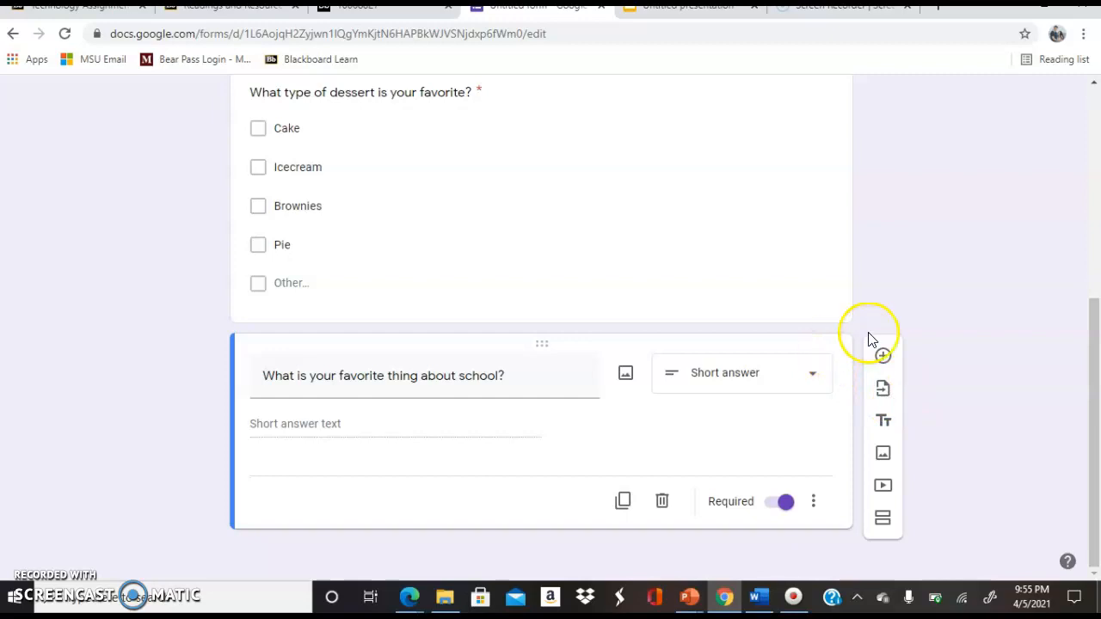
Add another short-answer question at the end of the form, reading "What is your favorite color?"
{"action": "left_click", "coordinate": [881, 363]}
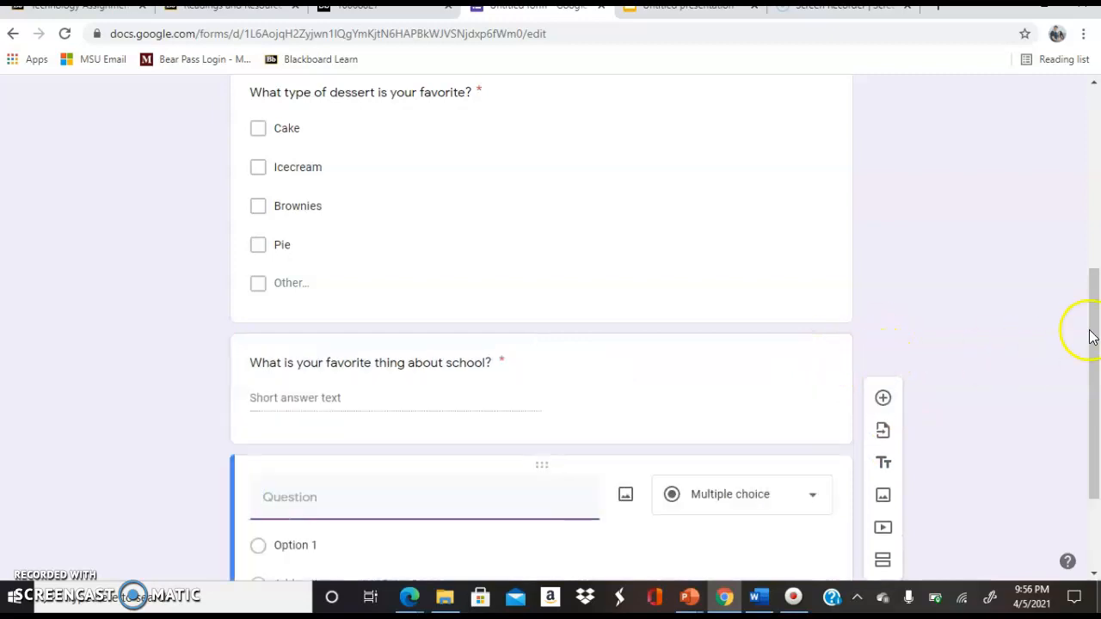
{"action": "left_click_drag", "start_coordinate": [1096, 401], "coordinate": [1096, 469]}
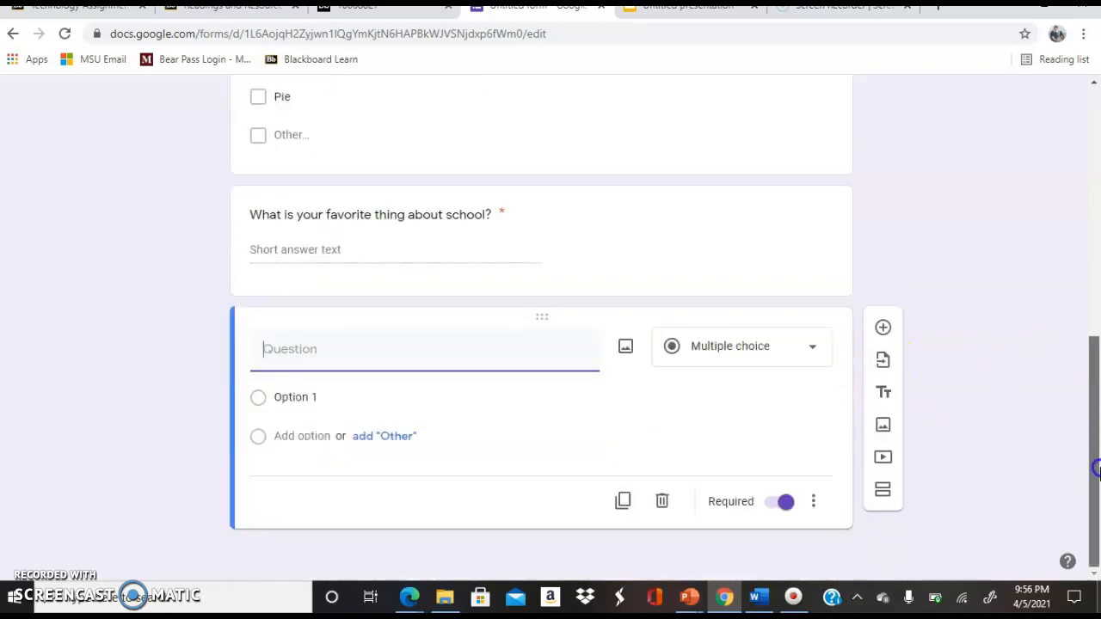
{"action": "left_click", "coordinate": [810, 345]}
{"action": "left_click", "coordinate": [823, 311]}
{"action": "left_click_drag", "start_coordinate": [827, 320], "coordinate": [823, 273]}
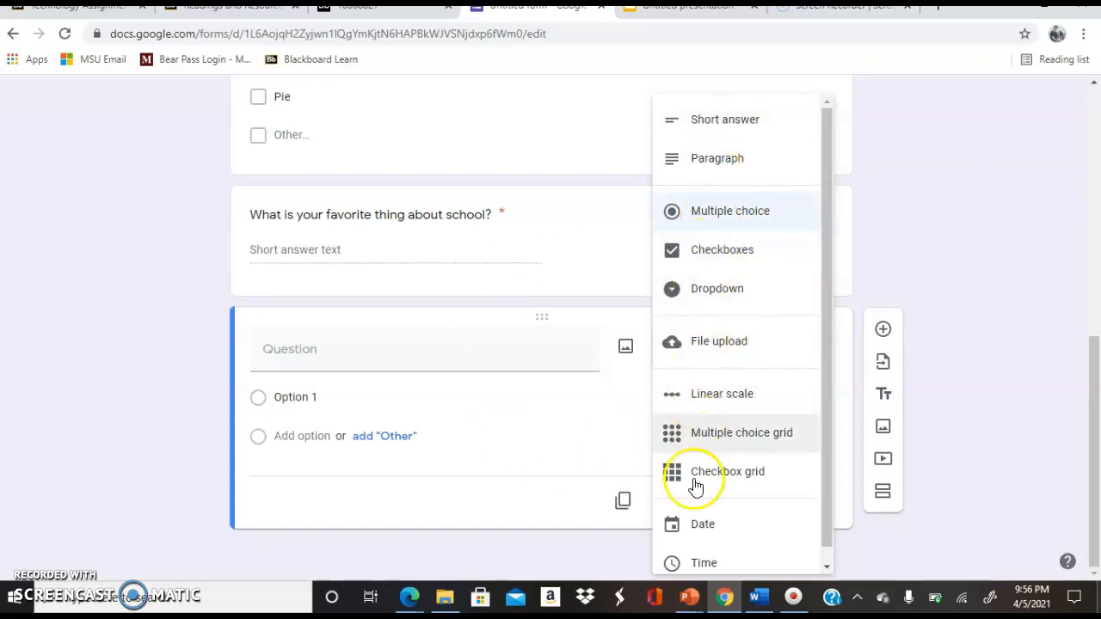
{"action": "left_click", "coordinate": [323, 342]}
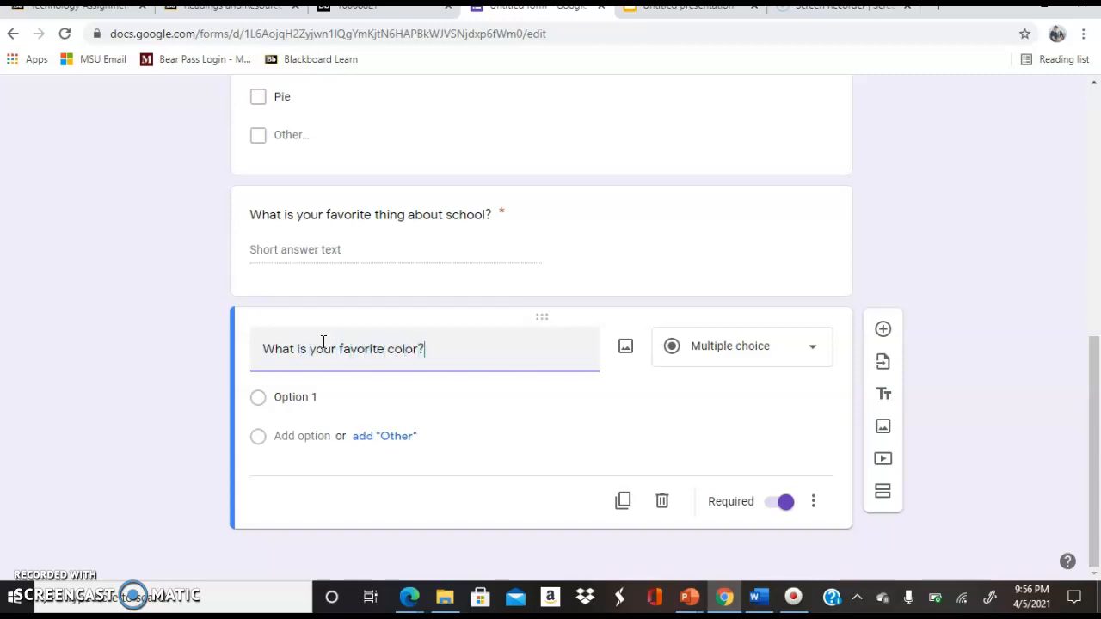
{"action": "left_click", "coordinate": [462, 466]}
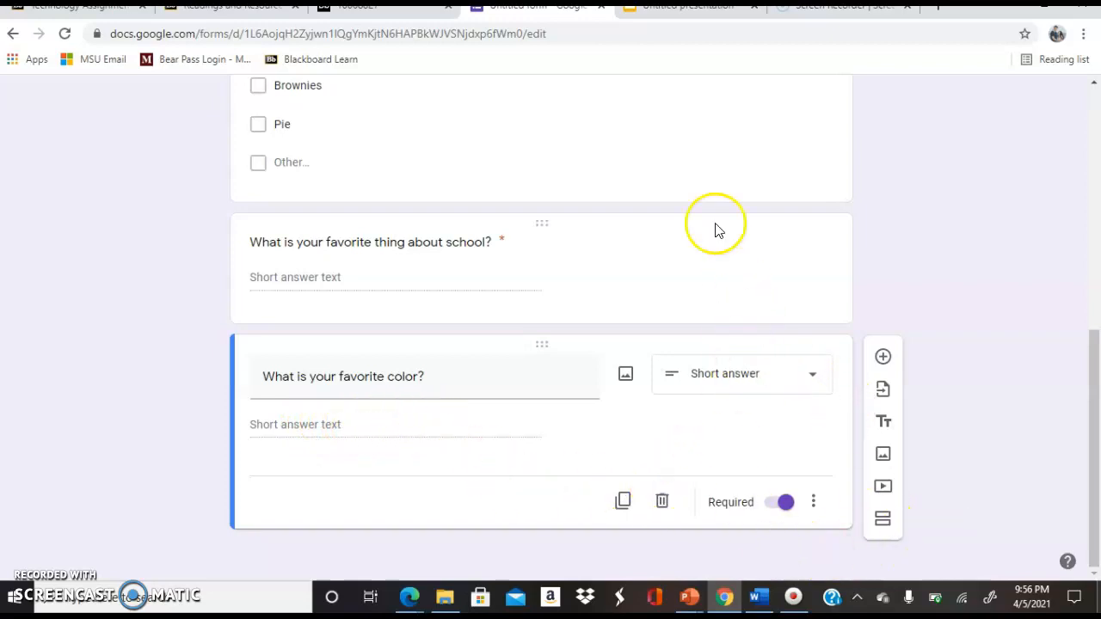
Switch to the untitled Google Slides presentation and present its Credits slide in full screen
{"action": "left_click", "coordinate": [684, 7]}
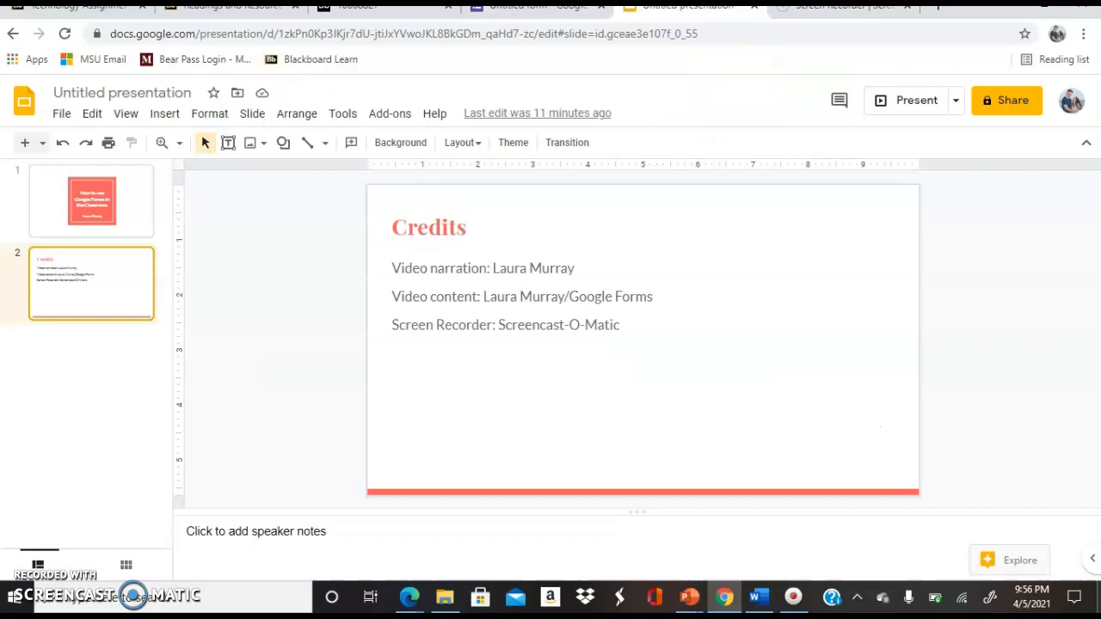
{"action": "left_click", "coordinate": [256, 121]}
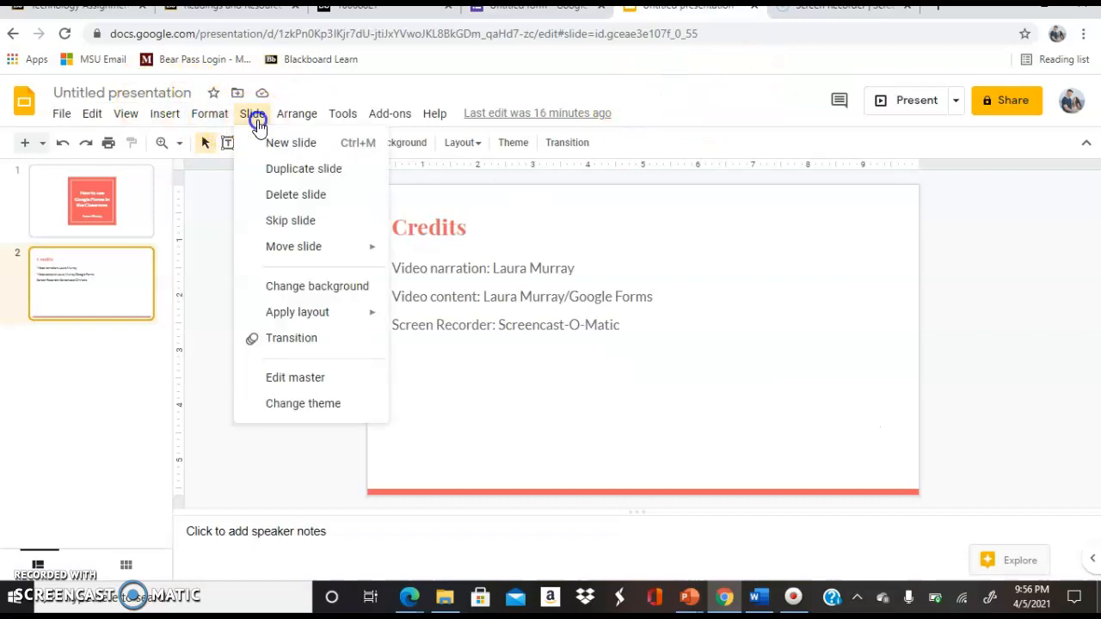
{"action": "left_click", "coordinate": [126, 115]}
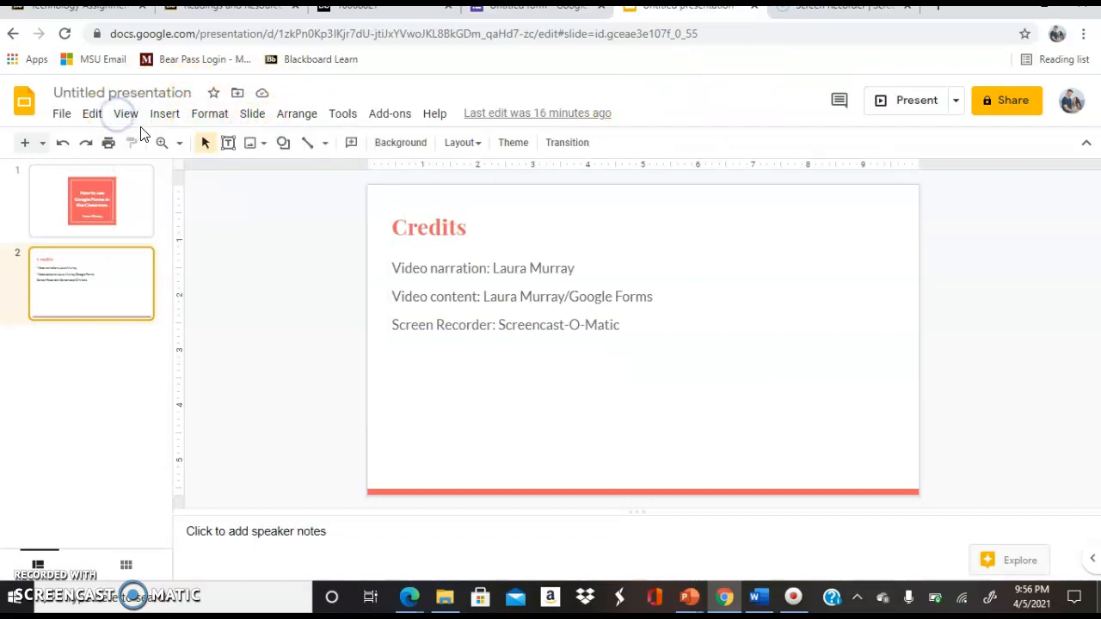
{"action": "left_click", "coordinate": [128, 117]}
{"action": "left_click", "coordinate": [148, 143]}
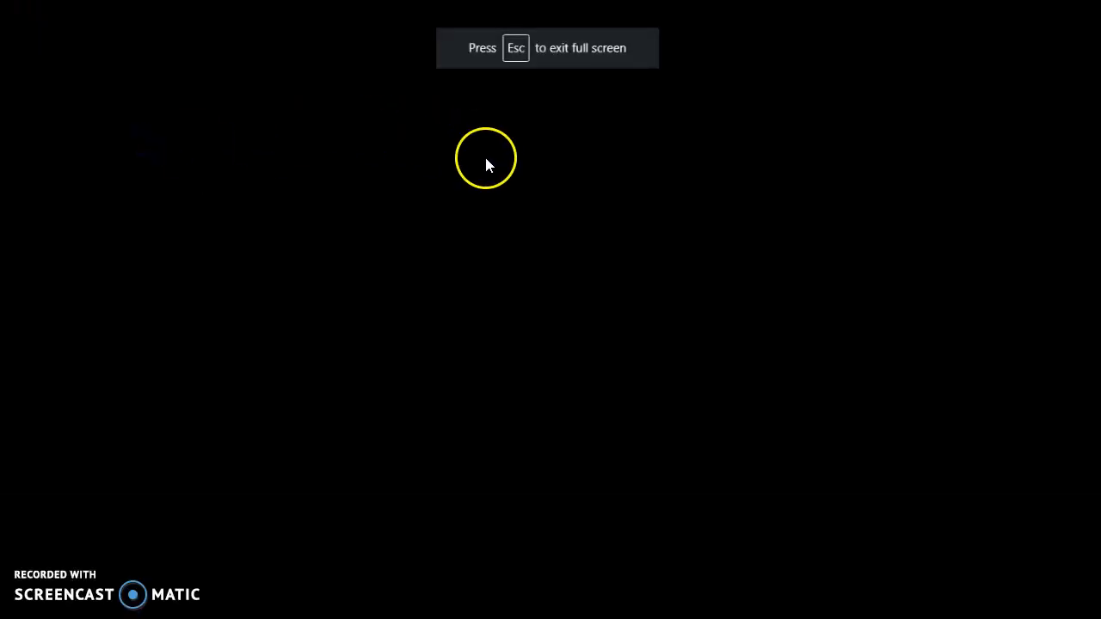